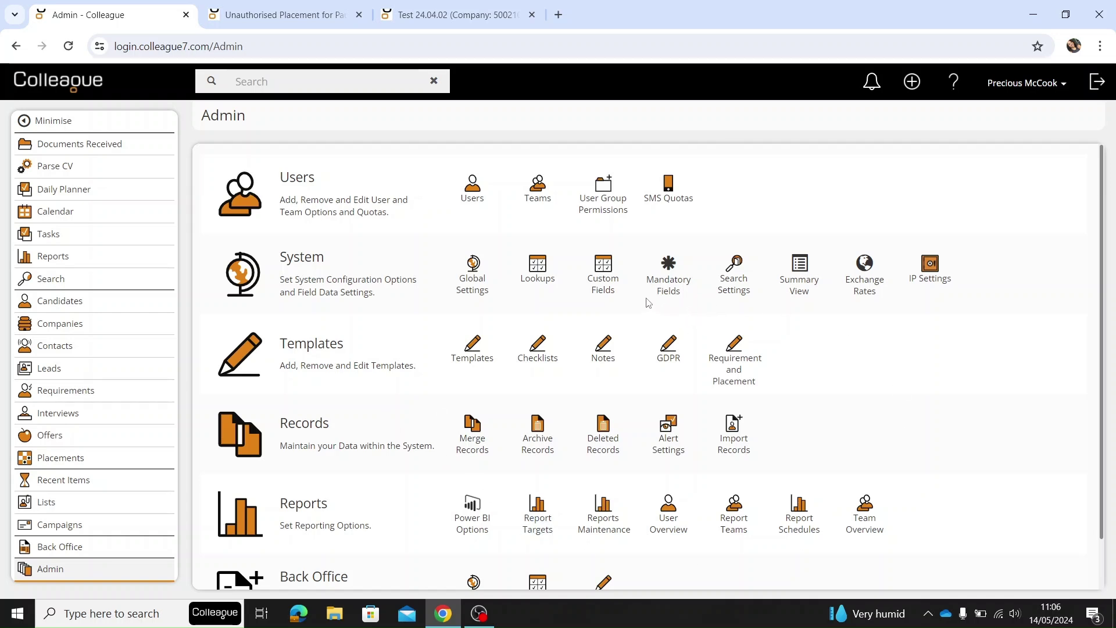
Step: Open the checklist administration and switch the entity through Company and Lead to Placement
{"action": "left_click", "coordinate": [545, 358]}
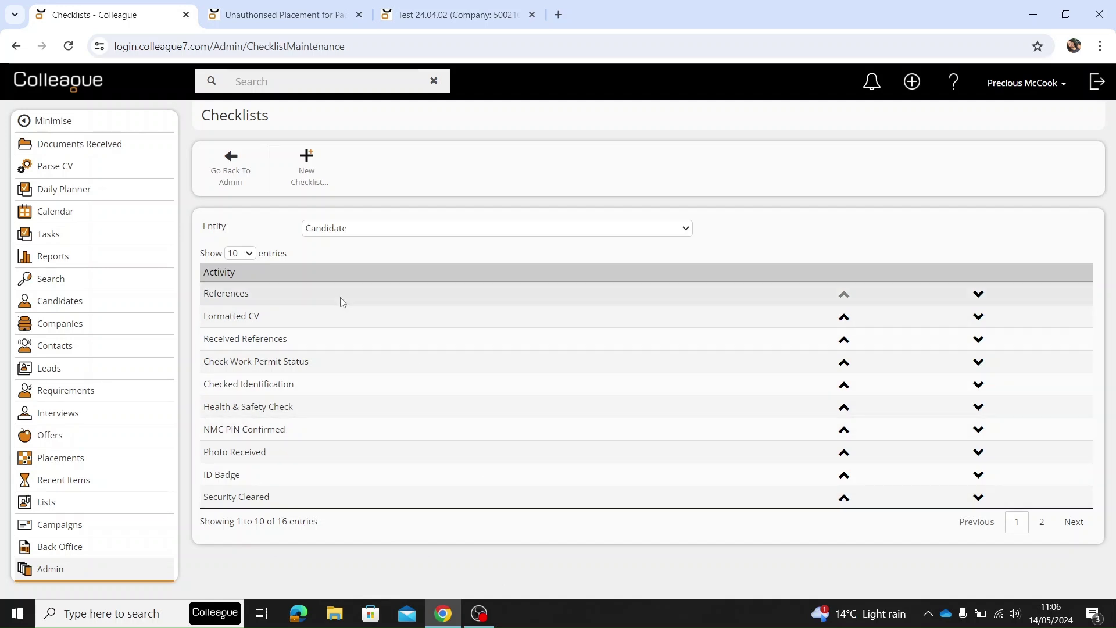
{"action": "left_click", "coordinate": [373, 227]}
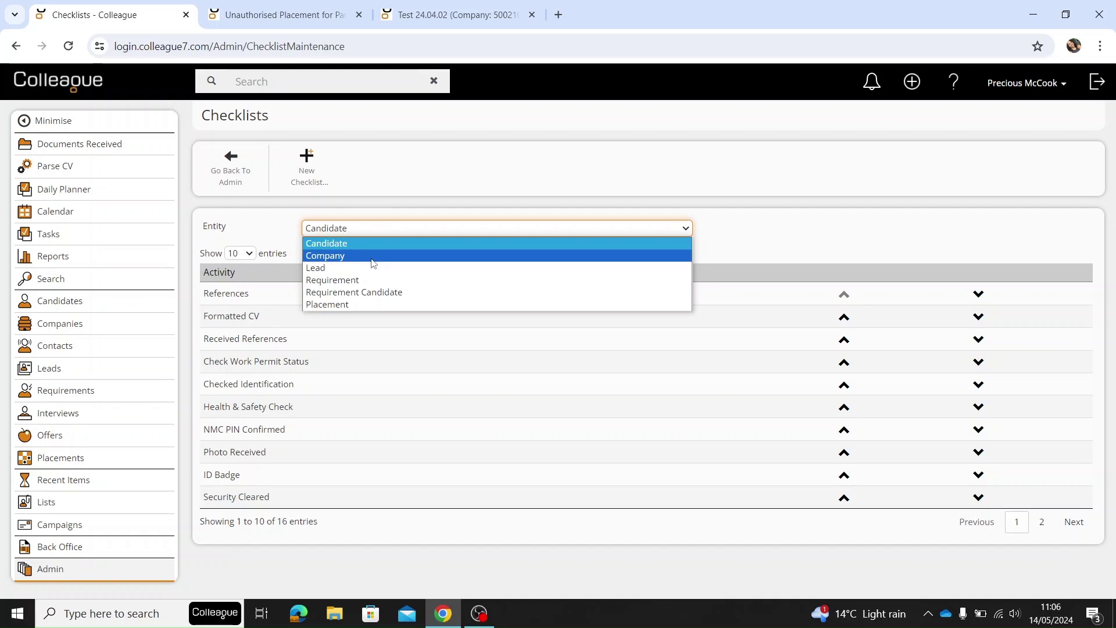
{"action": "left_click", "coordinate": [370, 255]}
{"action": "left_click", "coordinate": [368, 232]}
{"action": "left_click", "coordinate": [357, 268]}
{"action": "left_click", "coordinate": [372, 232]}
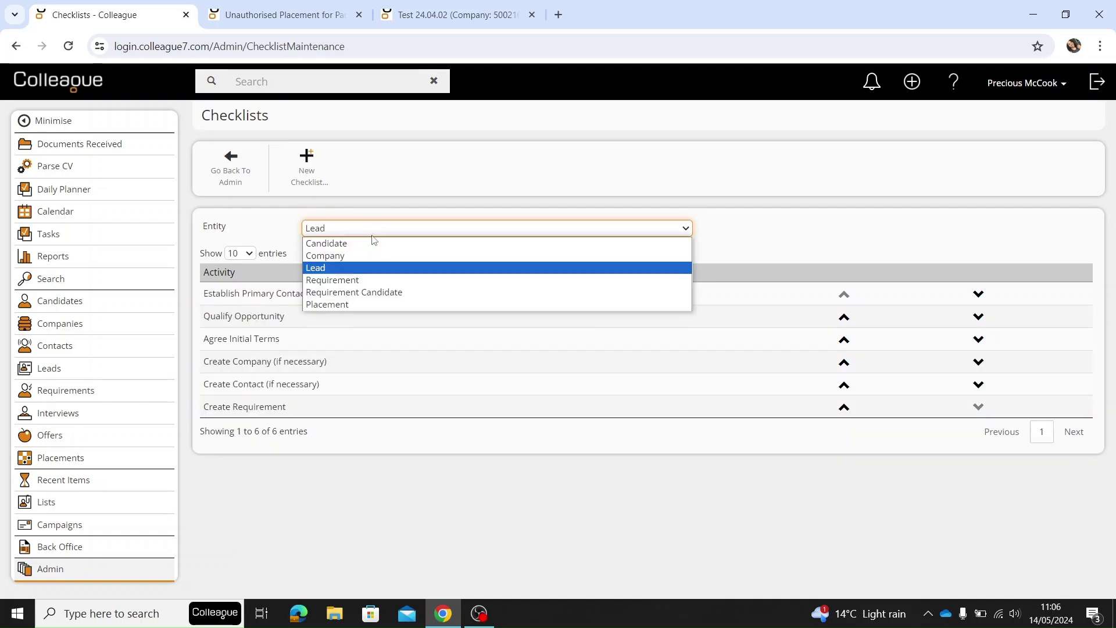
{"action": "left_click", "coordinate": [372, 305]}
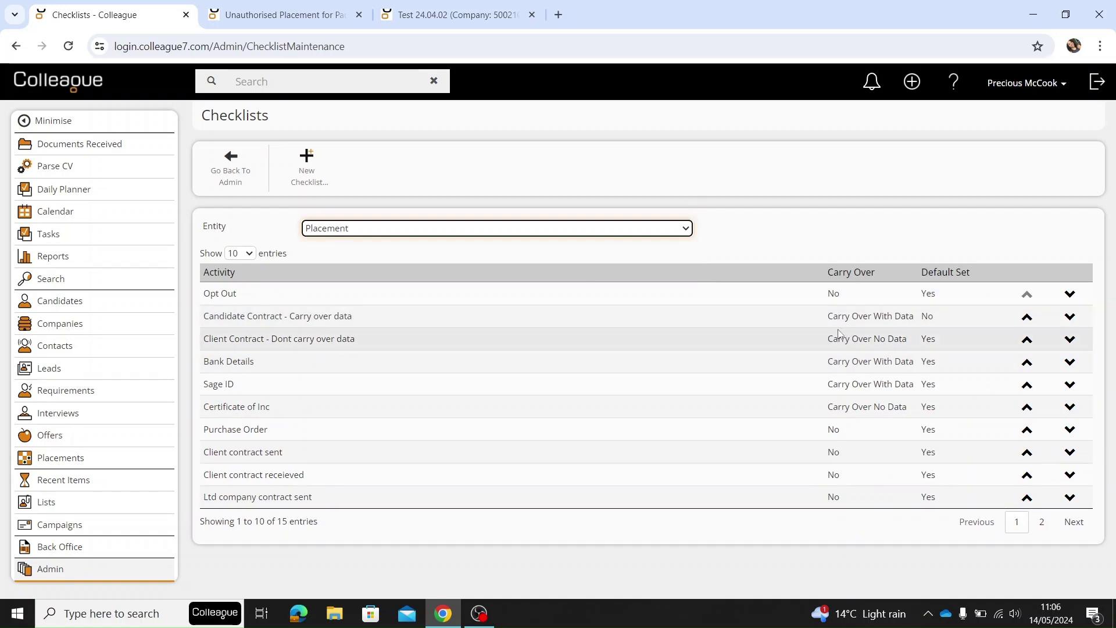
Step: Open the Opt Out placement checklist item and examine its available Carry Over options
{"action": "left_click", "coordinate": [296, 292]}
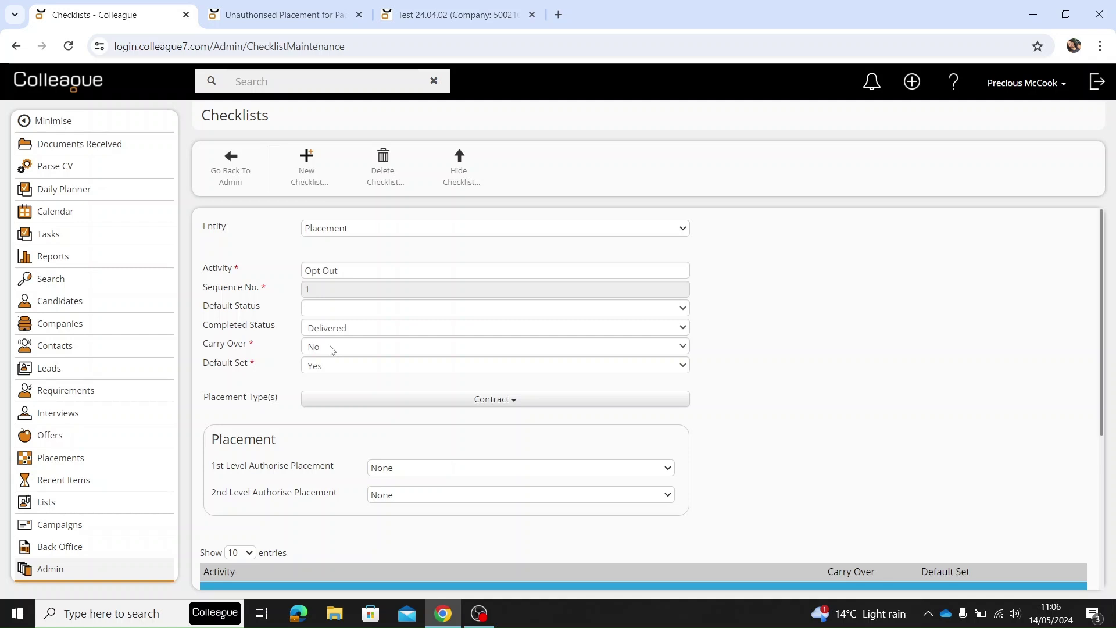
{"action": "left_click", "coordinate": [326, 347]}
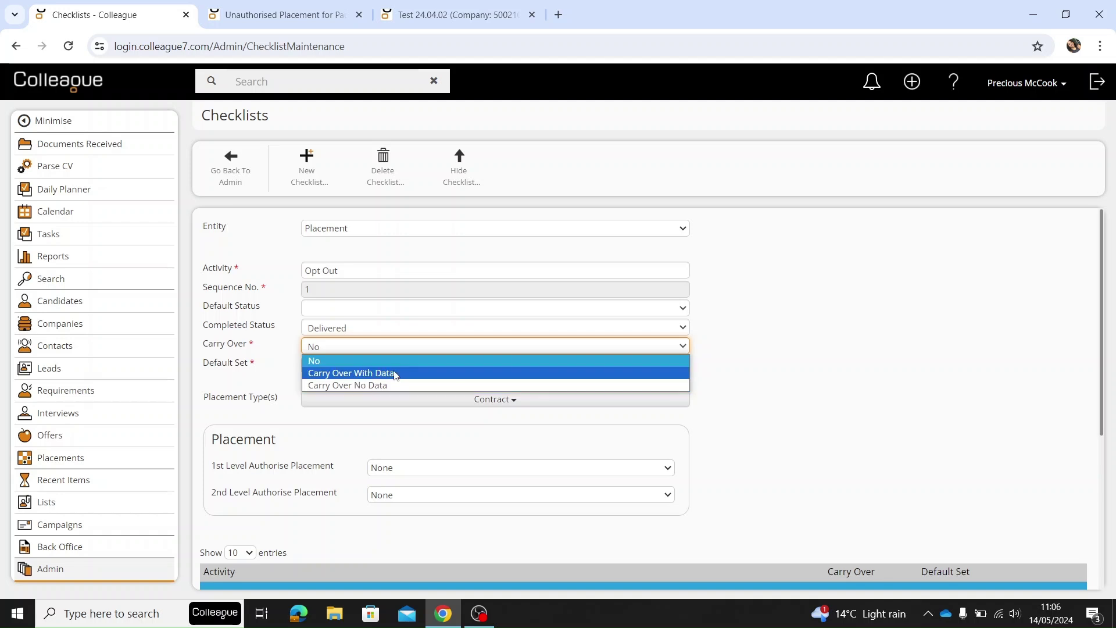
{"action": "left_click", "coordinate": [812, 249]}
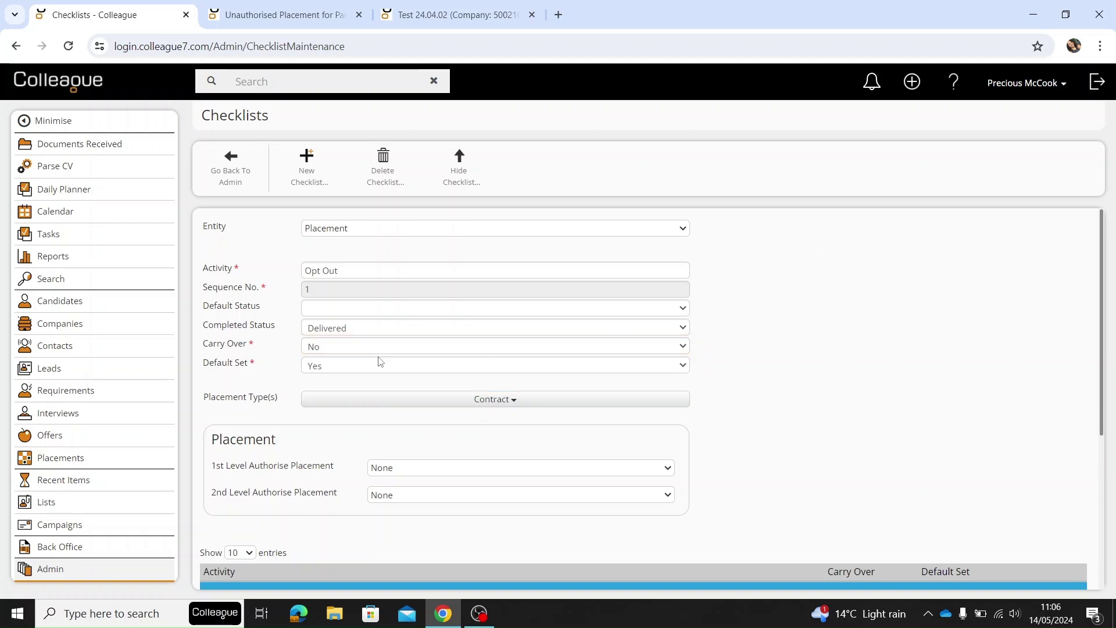
Step: Switch the Opt Out item's Default Set option to No and back to Yes
{"action": "left_click", "coordinate": [324, 373]}
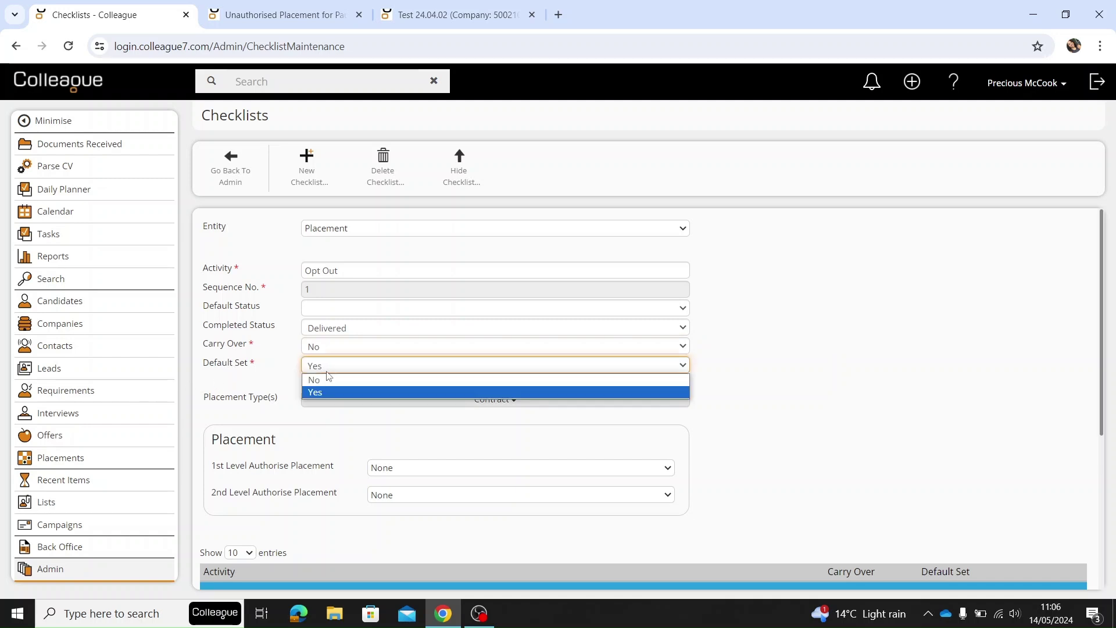
{"action": "left_click", "coordinate": [333, 379]}
{"action": "left_click", "coordinate": [348, 363]}
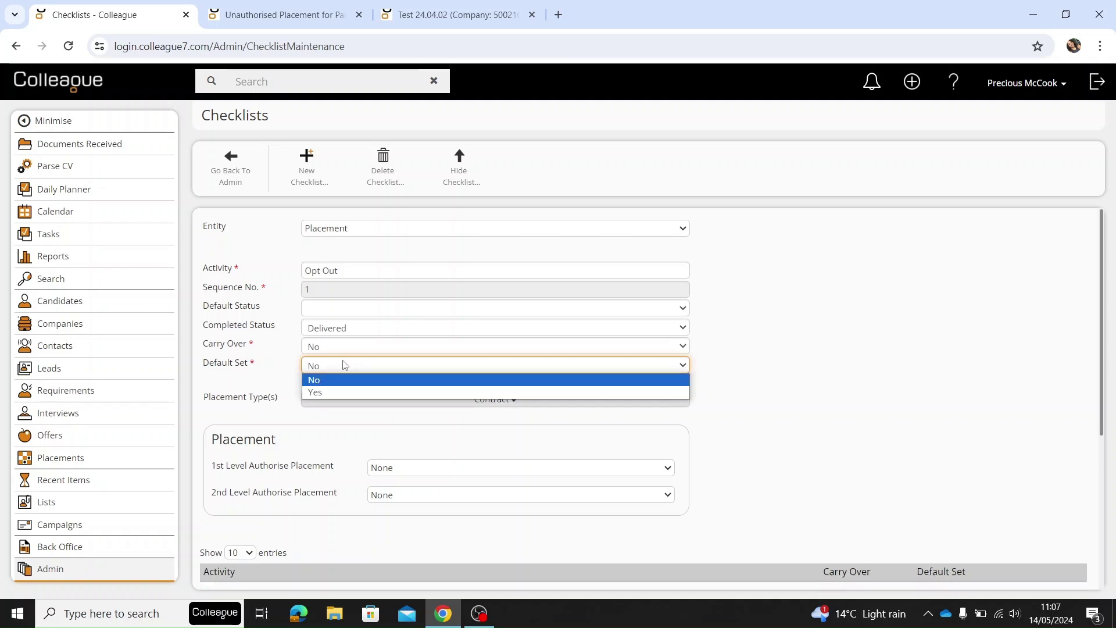
{"action": "left_click", "coordinate": [332, 388]}
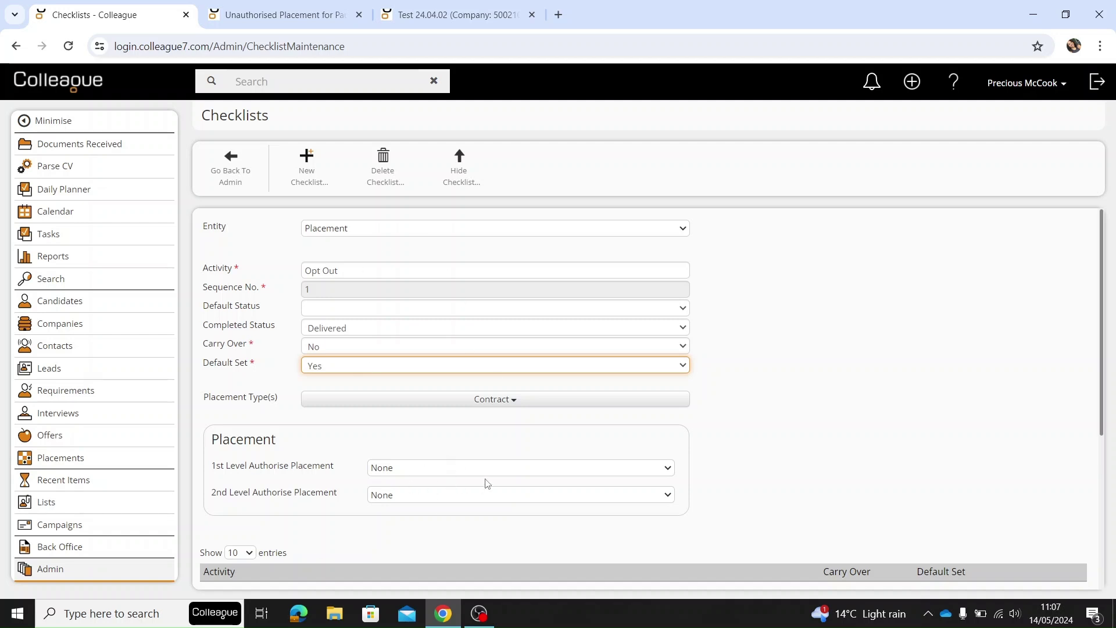
Step: Request deletion of the Opt Out checklist item, decline the deletion, and hide the item's details
{"action": "left_click", "coordinate": [391, 174]}
{"action": "left_click", "coordinate": [674, 154]}
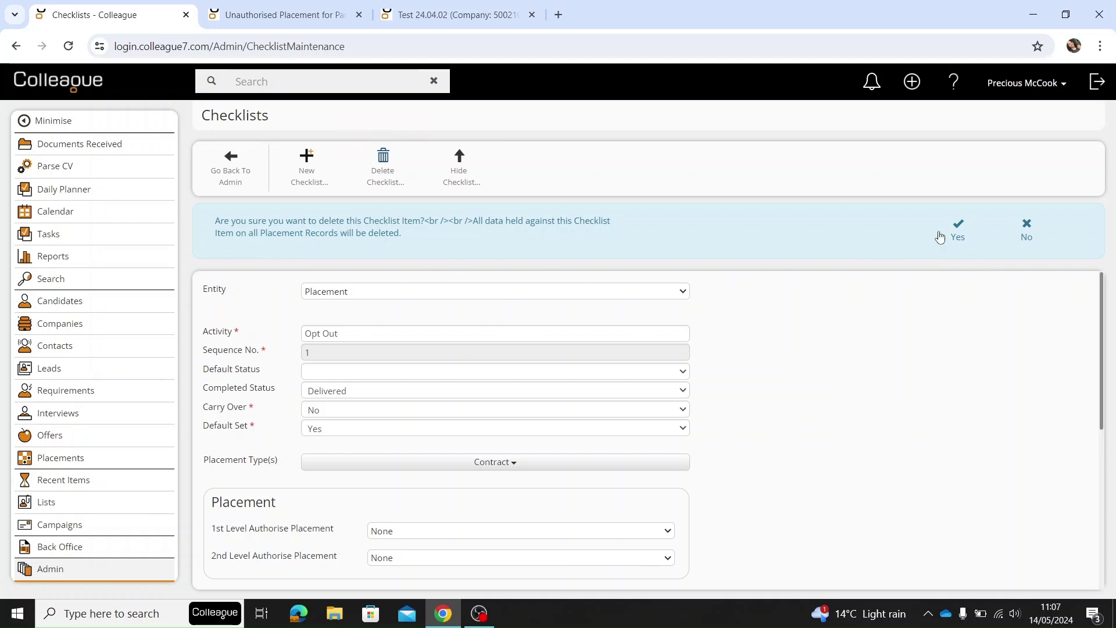
{"action": "left_click", "coordinate": [1016, 245]}
{"action": "left_click", "coordinate": [447, 187]}
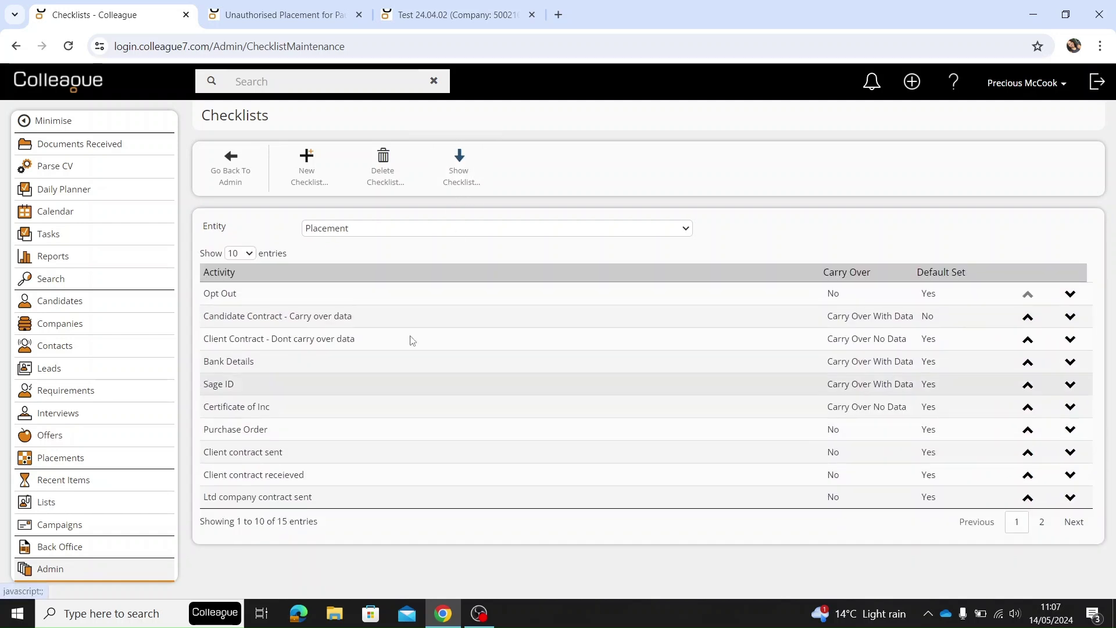
Step: Move Candidate Contract, Client Contract - Dont carry over data, and Bank Details each up one place, above Opt Out
{"action": "left_click", "coordinate": [1028, 316]}
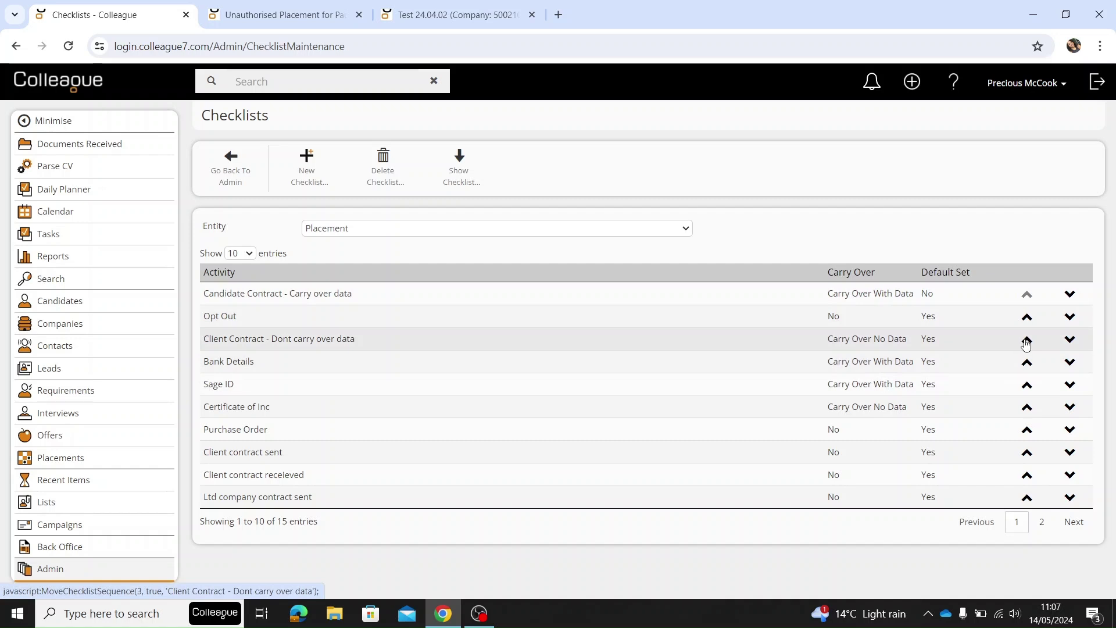
{"action": "left_click", "coordinate": [1026, 341]}
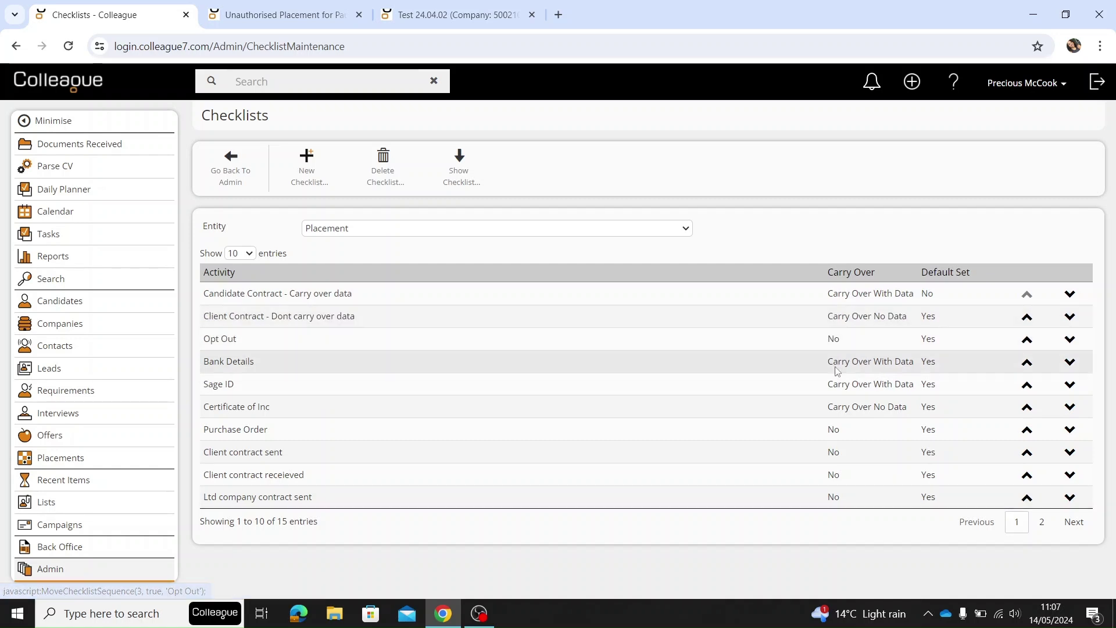
{"action": "left_click", "coordinate": [1028, 362]}
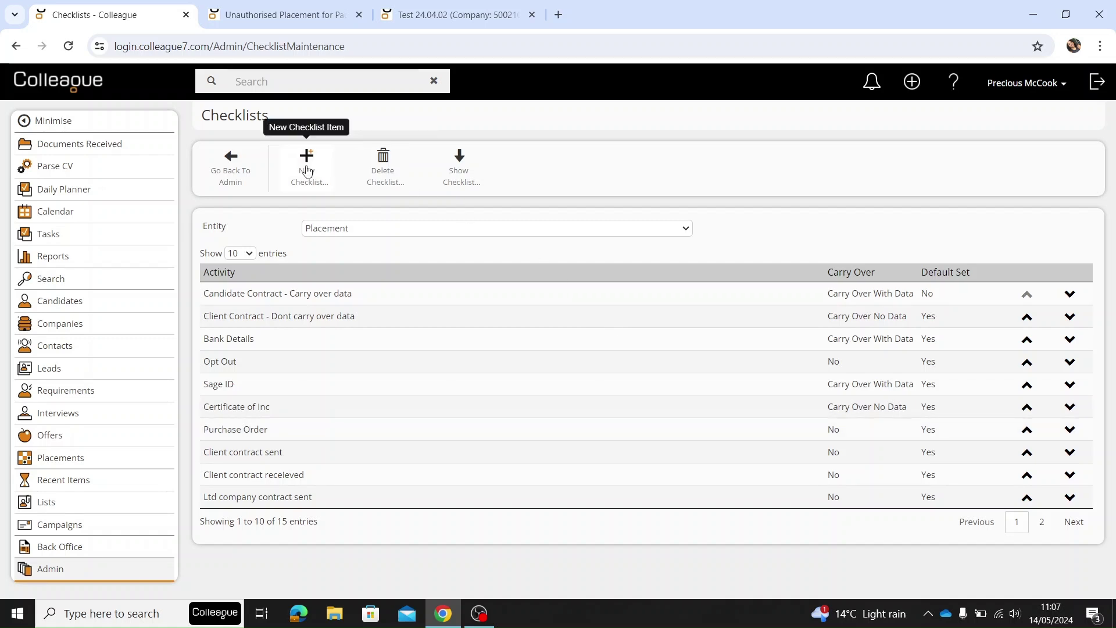
Step: Create and save a Placement checklist item named Test, and show the second page of the list
{"action": "left_click", "coordinate": [311, 177]}
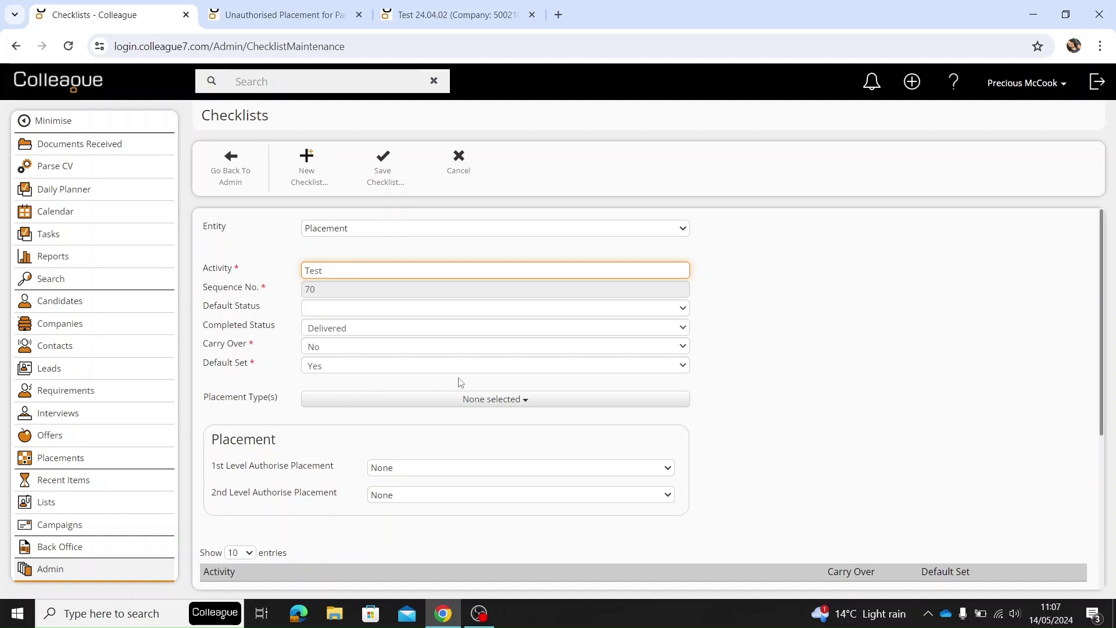
{"action": "left_click", "coordinate": [383, 173]}
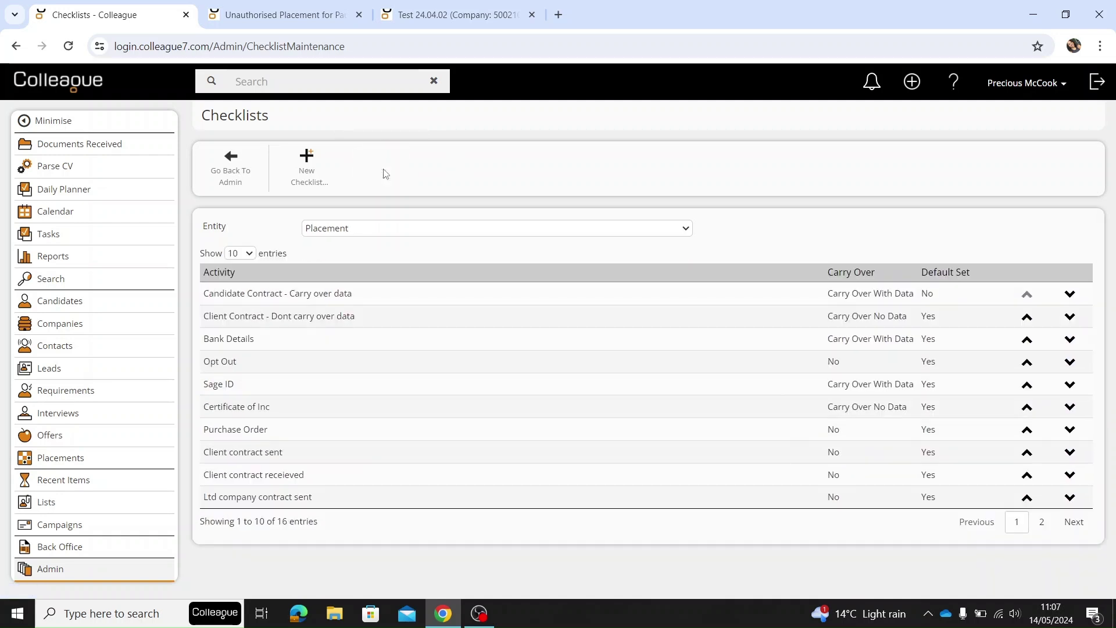
{"action": "left_click", "coordinate": [1041, 521]}
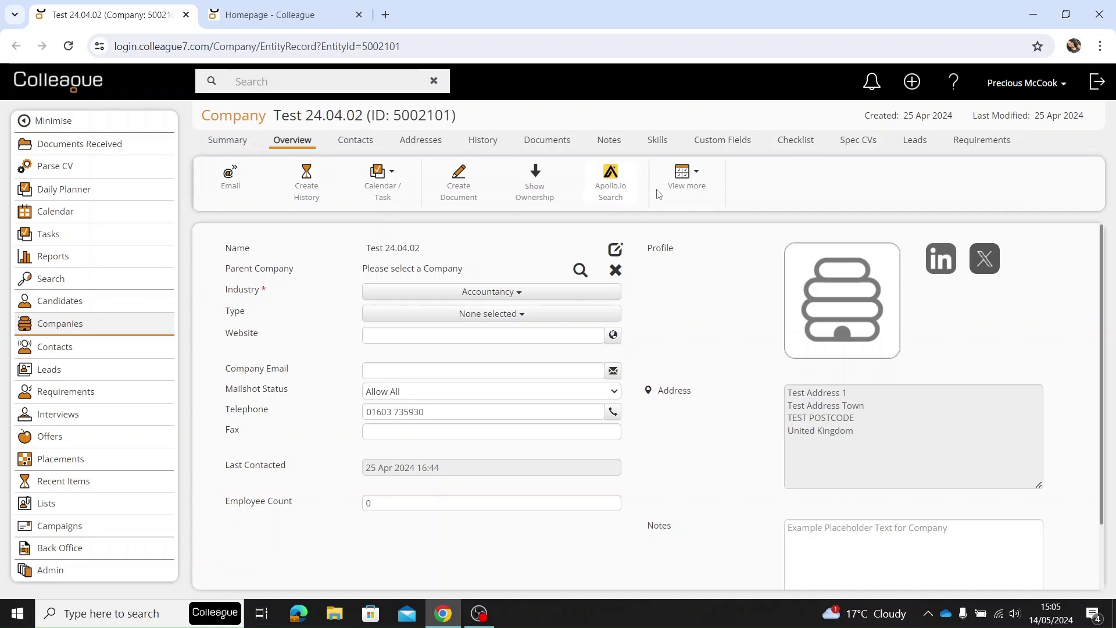
Step: Open the placement checklists of company Test 24.04.02 and deselect Certificate of Inc and Bank Details
{"action": "left_click", "coordinate": [677, 189]}
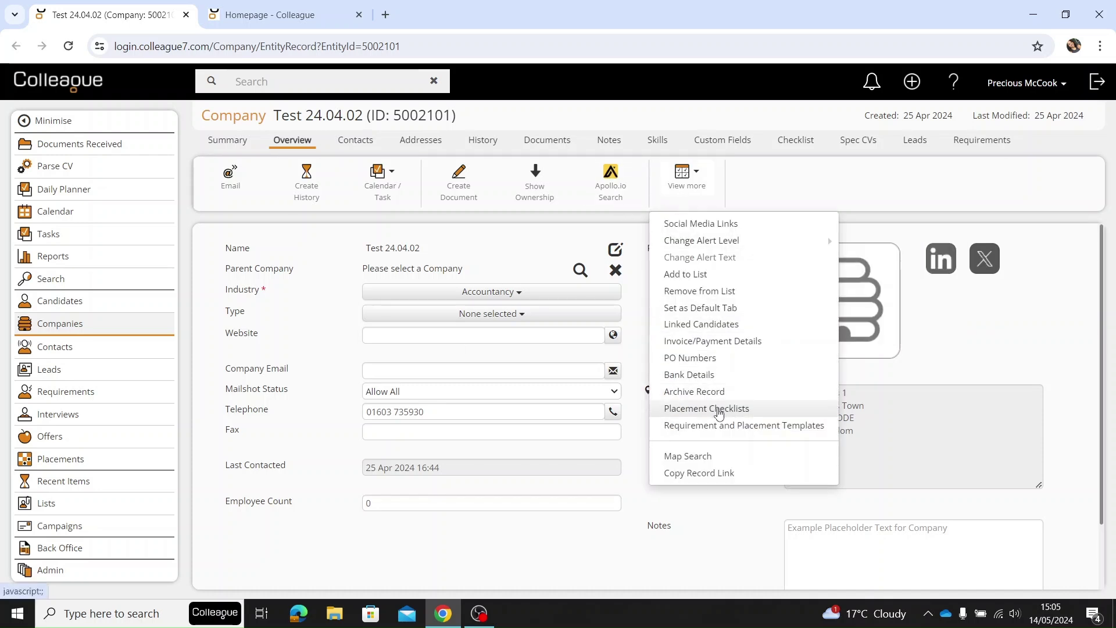
{"action": "left_click", "coordinate": [744, 408]}
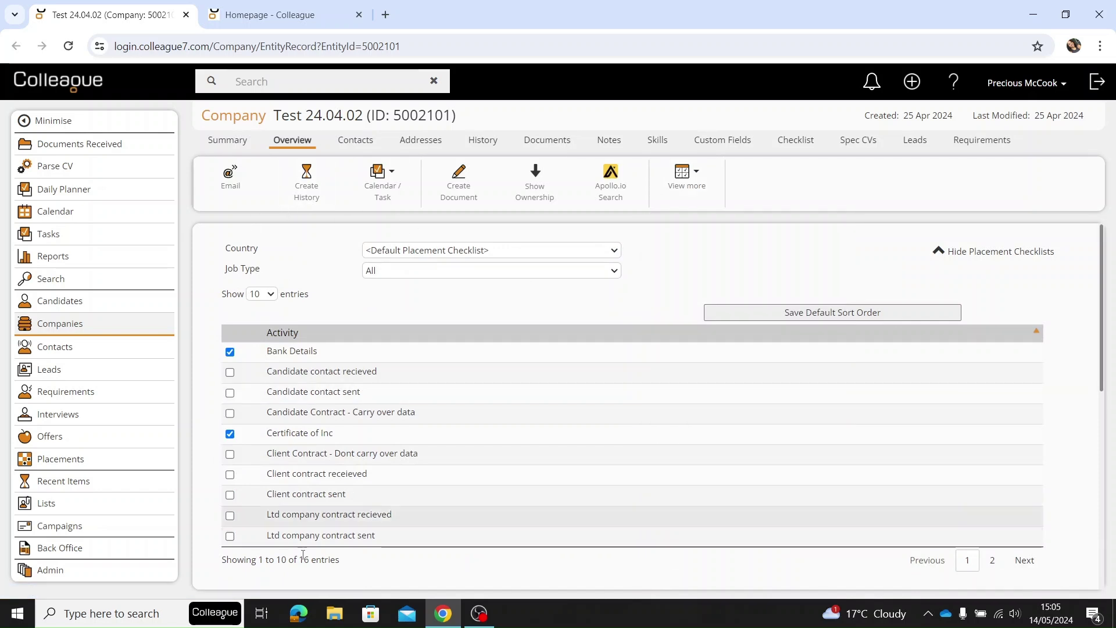
{"action": "left_click", "coordinate": [229, 434]}
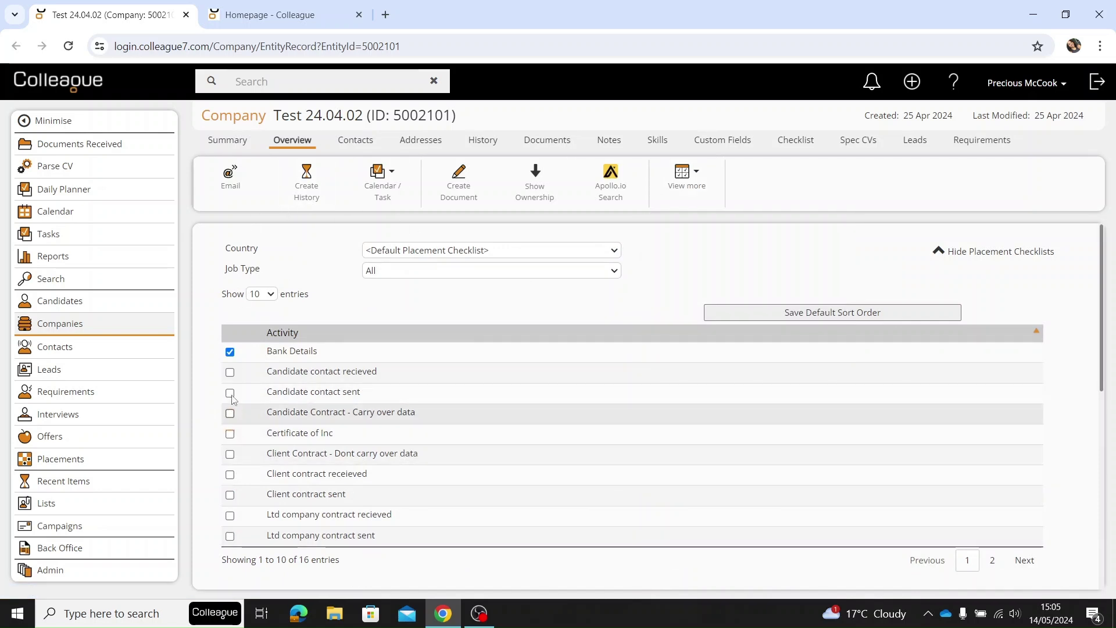
{"action": "left_click", "coordinate": [230, 352]}
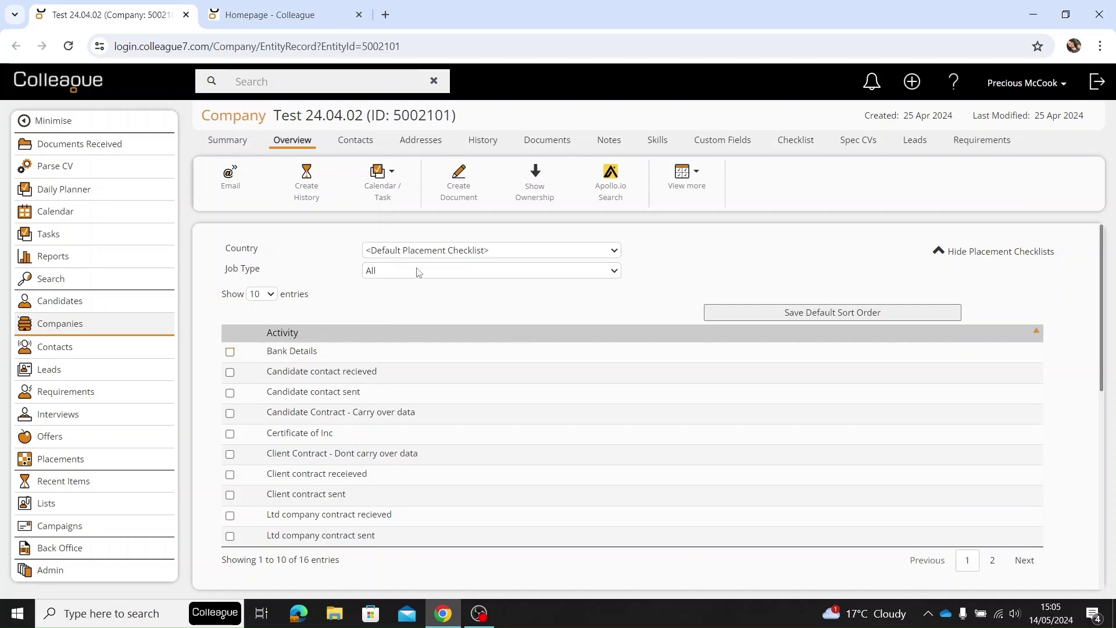
Step: Set the company's placement checklist country to Belgium and its job type to Contract
{"action": "left_click", "coordinate": [389, 254]}
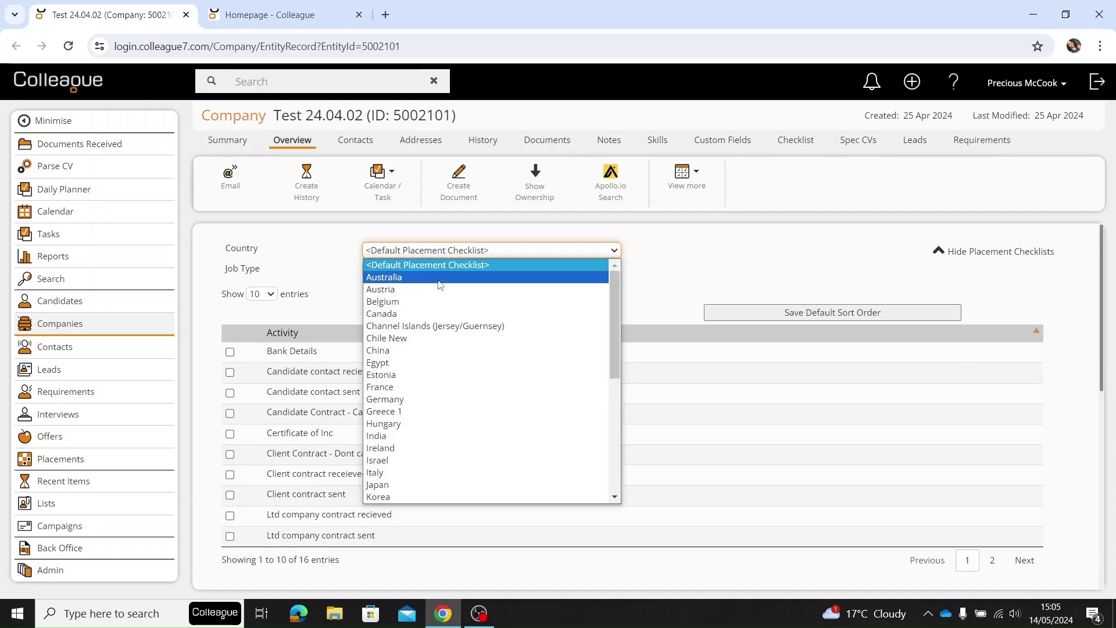
{"action": "scroll", "coordinate": [430, 349], "scroll_direction": "down", "scroll_amount": 5}
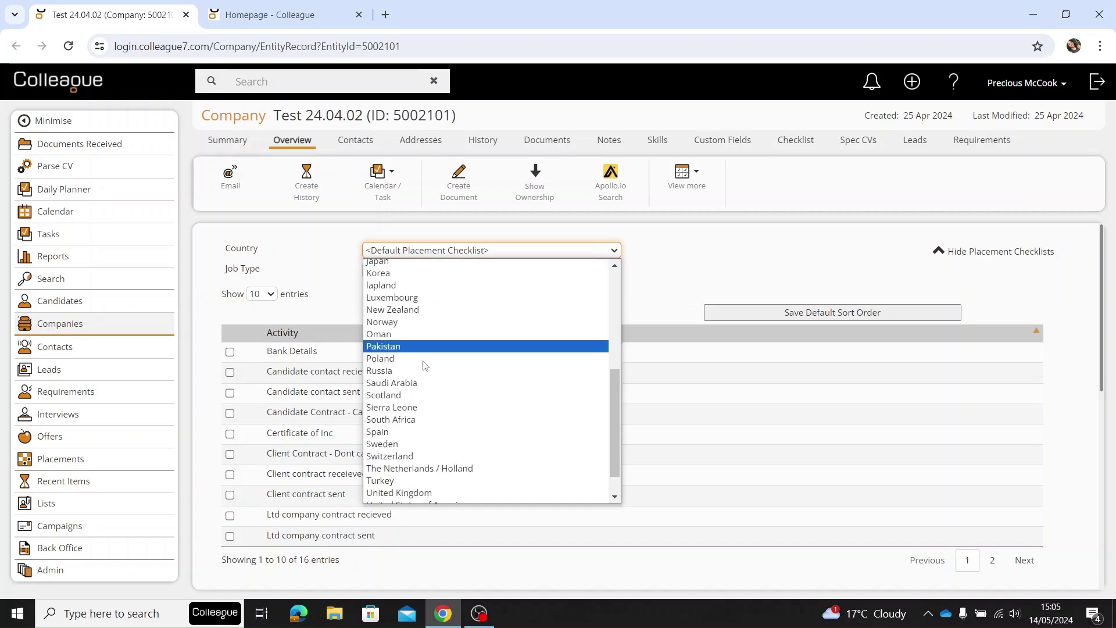
{"action": "scroll", "coordinate": [440, 305], "scroll_direction": "up", "scroll_amount": 5}
{"action": "left_click", "coordinate": [410, 302]}
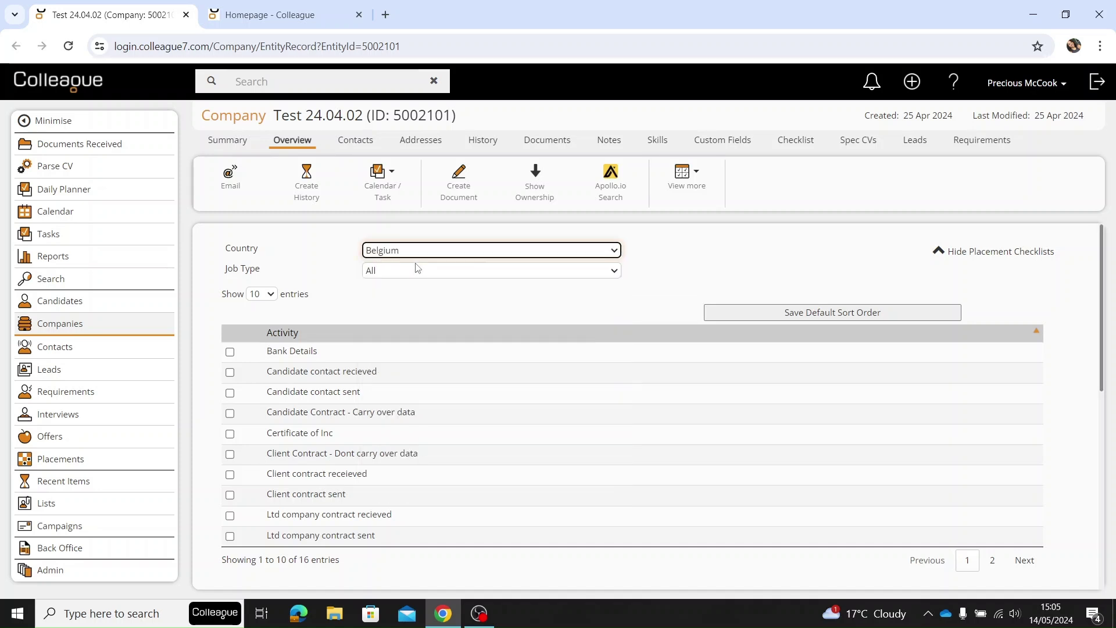
{"action": "left_click", "coordinate": [410, 270]}
{"action": "left_click", "coordinate": [407, 298]}
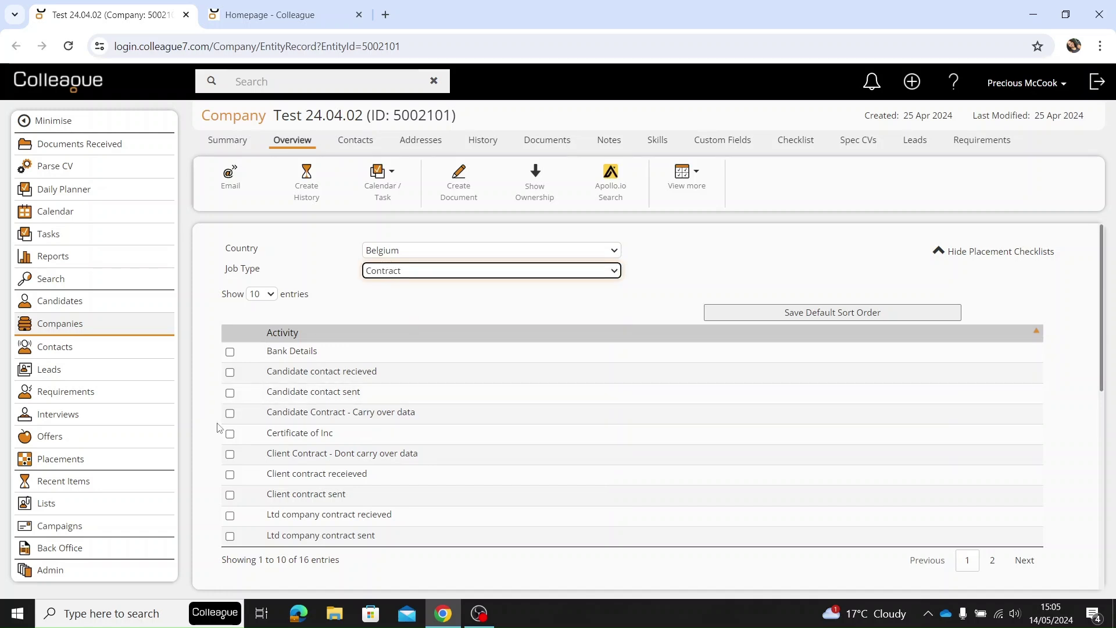
Step: Enable Bank Details, Candidate contact recieved, Candidate contact sent, and Candidate Contract - Carry over data for Belgium contract placements
{"action": "left_click", "coordinate": [230, 351]}
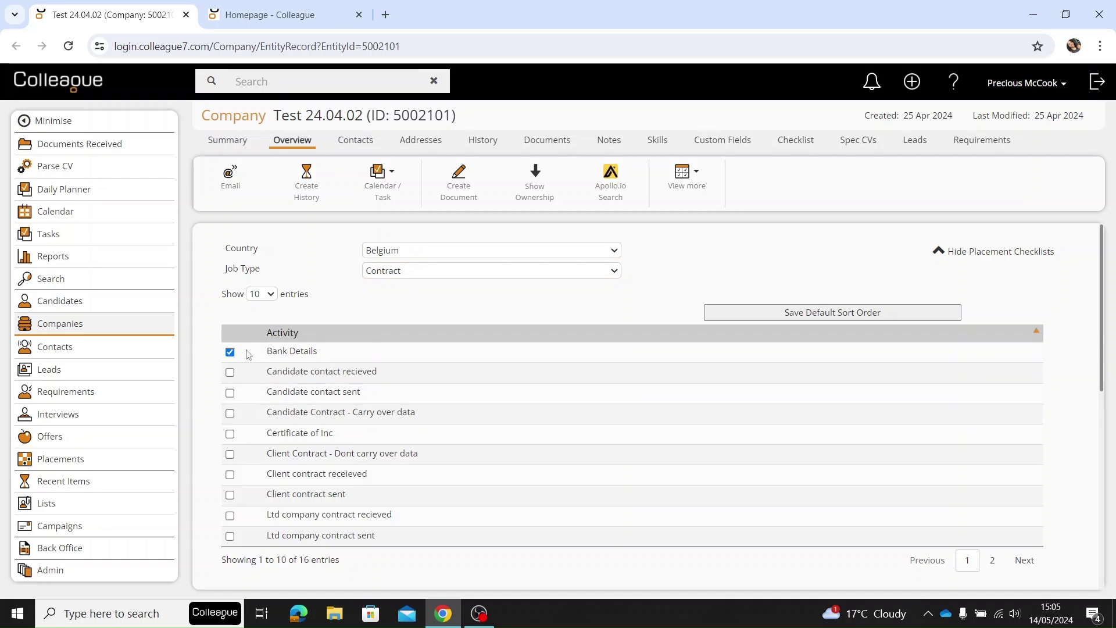
{"action": "left_click", "coordinate": [229, 372]}
{"action": "left_click", "coordinate": [229, 393]}
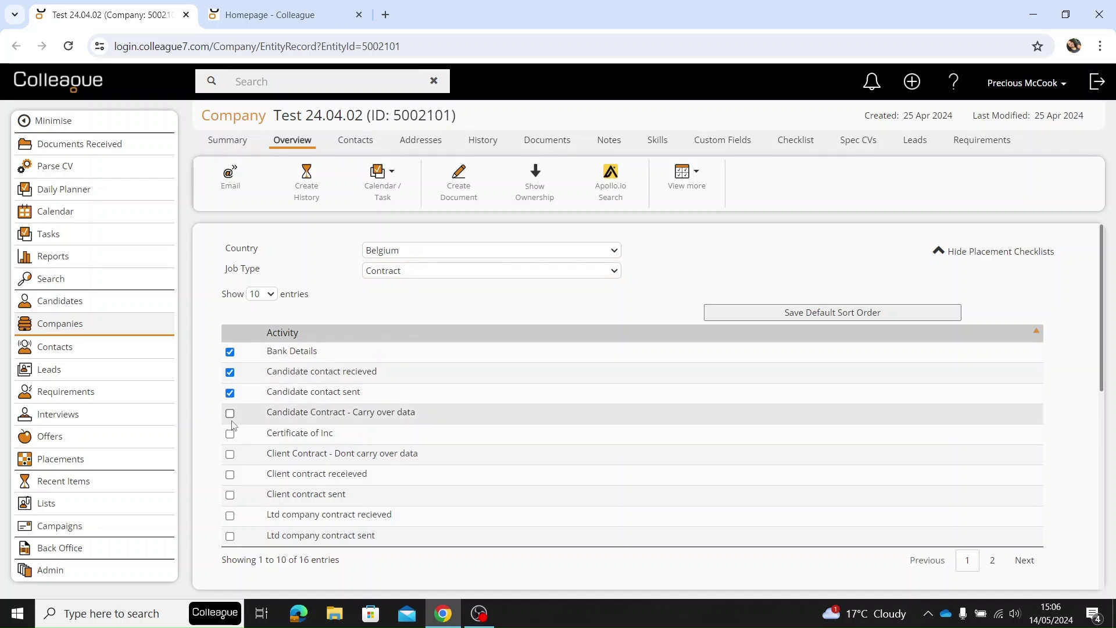
{"action": "left_click", "coordinate": [229, 413]}
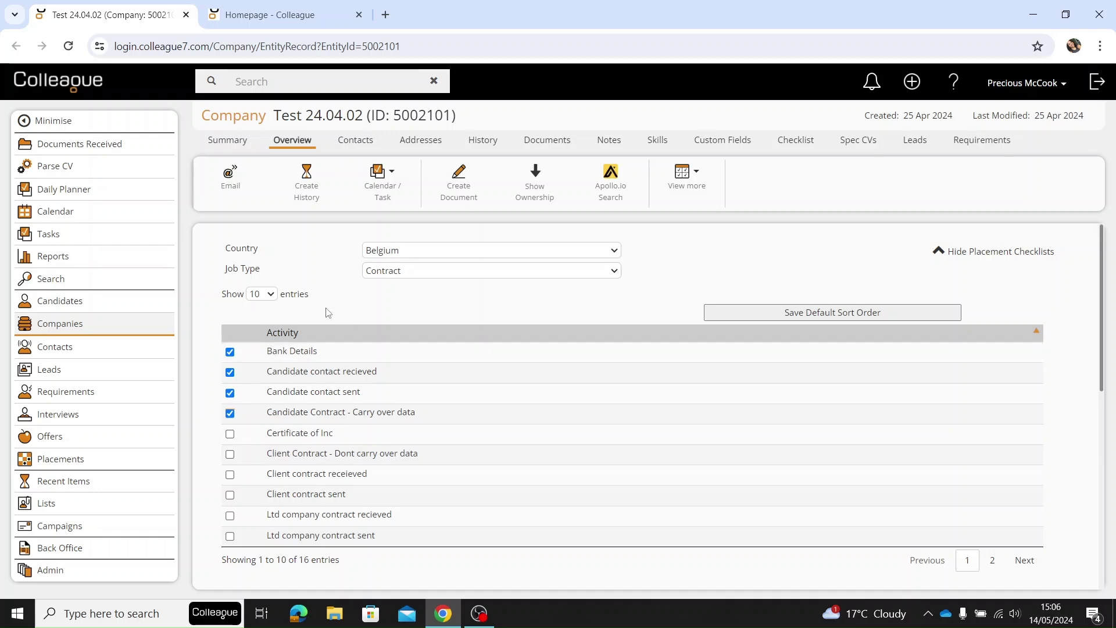
Step: Show 100 entries per page in the placement checklist and look through all its activities
{"action": "left_click", "coordinate": [261, 293]}
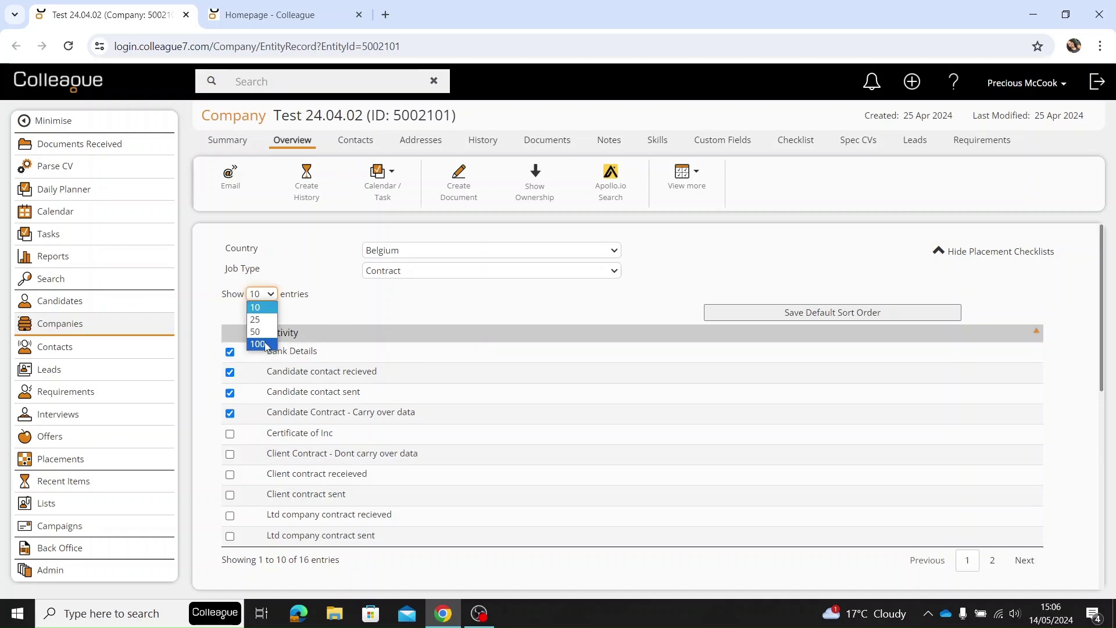
{"action": "left_click", "coordinate": [266, 319]}
{"action": "scroll", "coordinate": [413, 387], "scroll_direction": "down", "scroll_amount": 5}
{"action": "scroll", "coordinate": [415, 388], "scroll_direction": "up", "scroll_amount": 3}
{"action": "scroll", "coordinate": [415, 388], "scroll_direction": "up", "scroll_amount": 3}
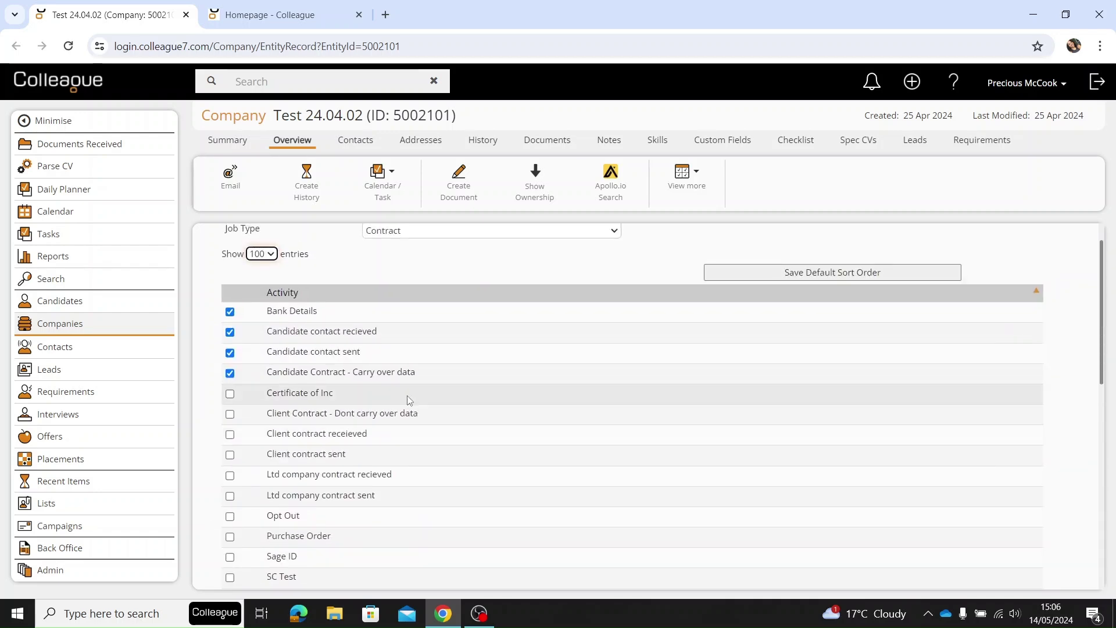
{"action": "scroll", "coordinate": [404, 390], "scroll_direction": "down", "scroll_amount": 3}
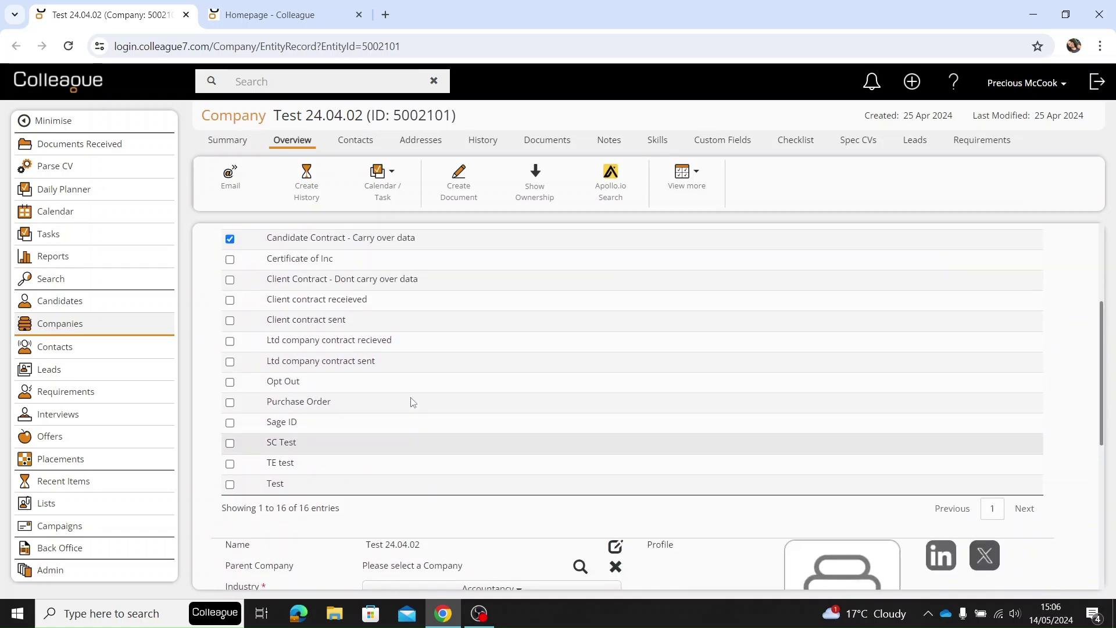
{"action": "scroll", "coordinate": [410, 398], "scroll_direction": "up", "scroll_amount": 2}
Step: Deselect the three candidate activities and Bank Details in the Belgium contract checklist
{"action": "left_click", "coordinate": [230, 340]}
{"action": "left_click", "coordinate": [230, 320]}
{"action": "left_click", "coordinate": [230, 299]}
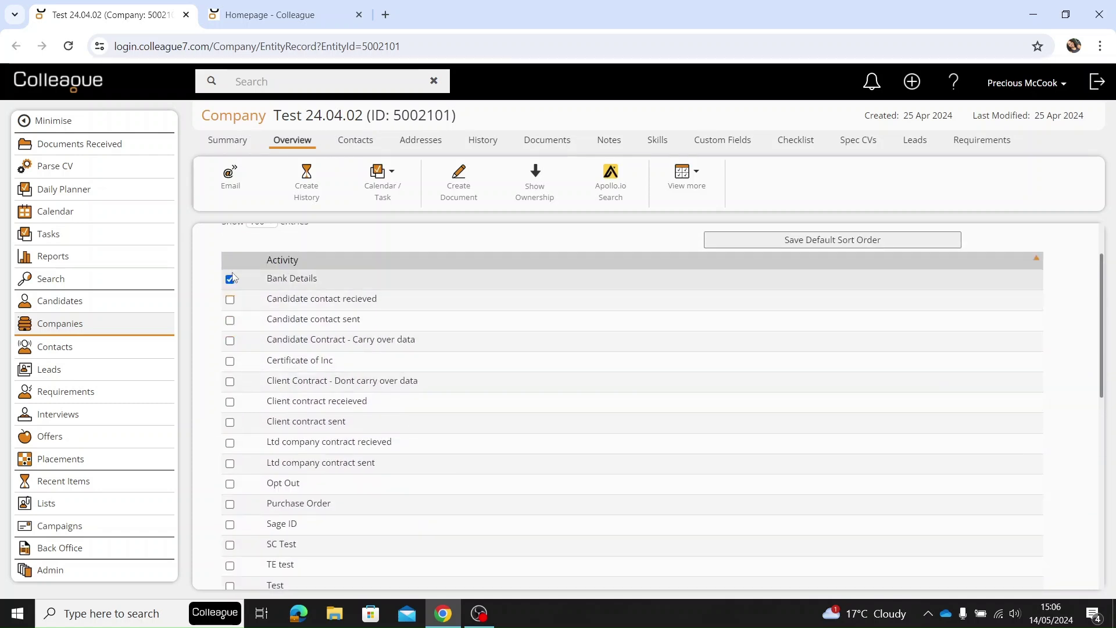
{"action": "left_click", "coordinate": [230, 279]}
{"action": "scroll", "coordinate": [382, 329], "scroll_direction": "up", "scroll_amount": 1}
Step: Return the placement checklist country to <Default Placement Checklist> and the job type to All
{"action": "left_click", "coordinate": [417, 256]}
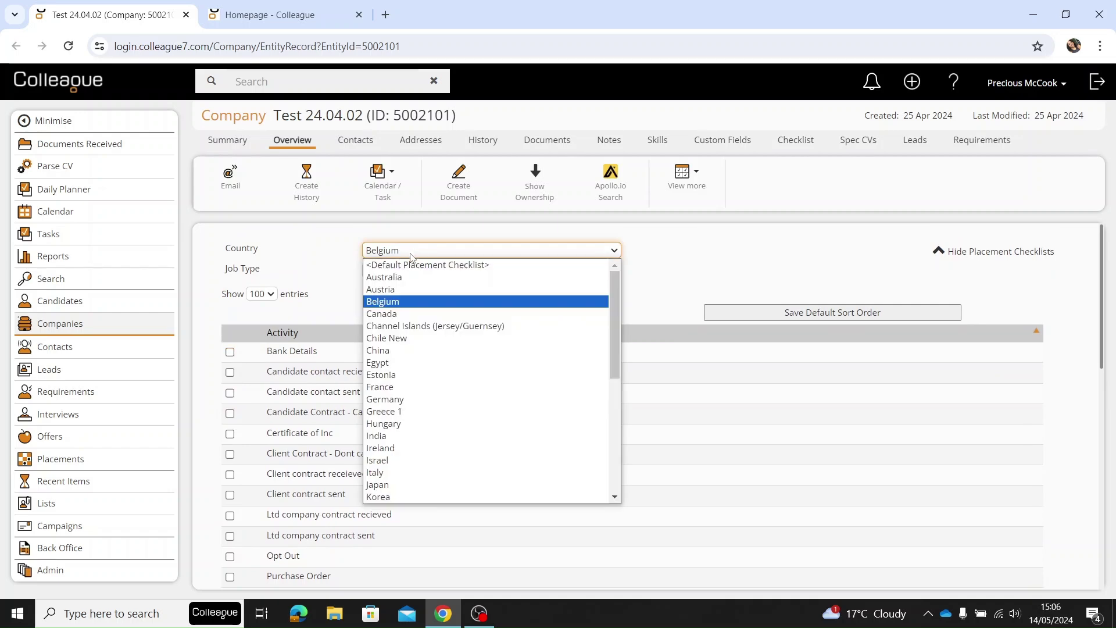
{"action": "left_click", "coordinate": [407, 259]}
{"action": "left_click", "coordinate": [406, 270]}
{"action": "left_click", "coordinate": [399, 281]}
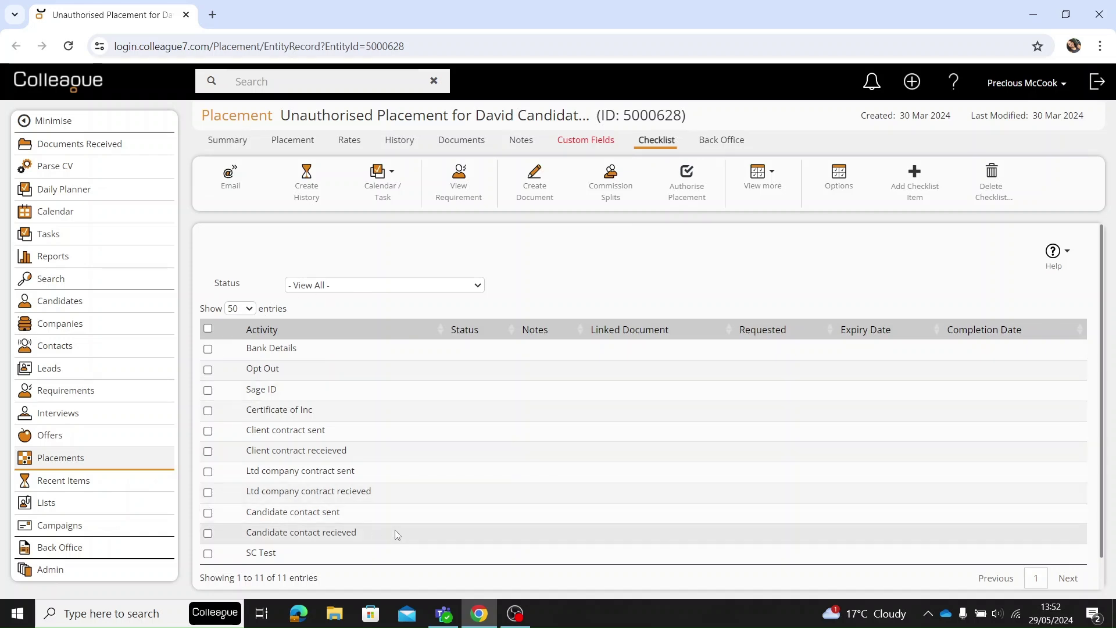
Step: Open the Bank Details checklist item, add the note "get the bank details." and set its requested date to 30 May 2024
{"action": "left_click", "coordinate": [308, 351]}
{"action": "scroll", "coordinate": [666, 350], "scroll_direction": "down", "scroll_amount": 1}
{"action": "scroll", "coordinate": [666, 351], "scroll_direction": "up", "scroll_amount": 1}
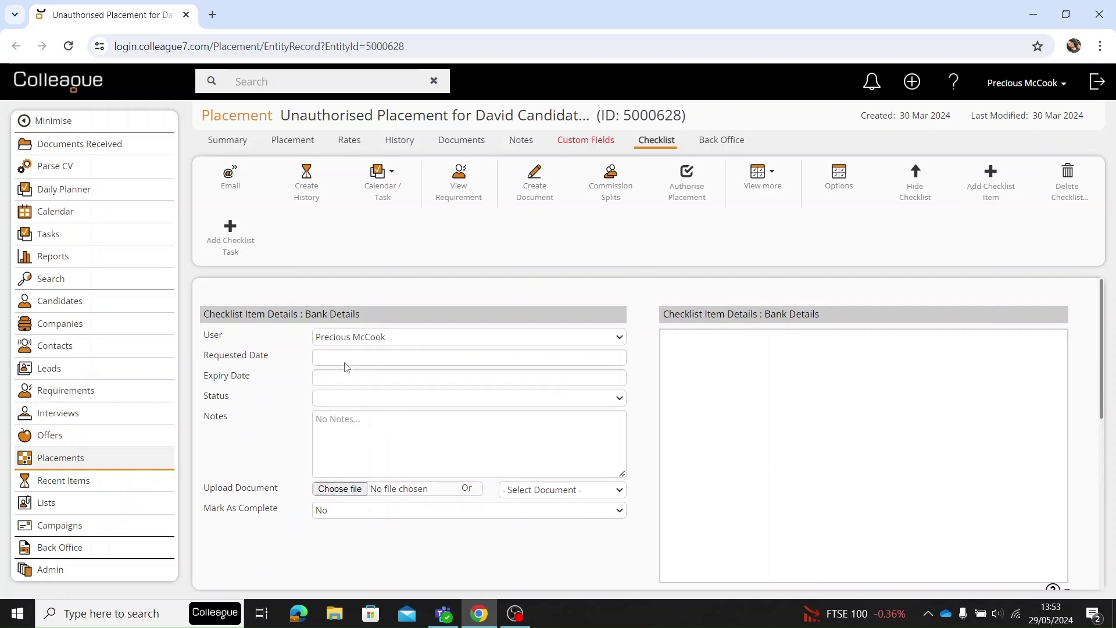
{"action": "left_click", "coordinate": [355, 426]}
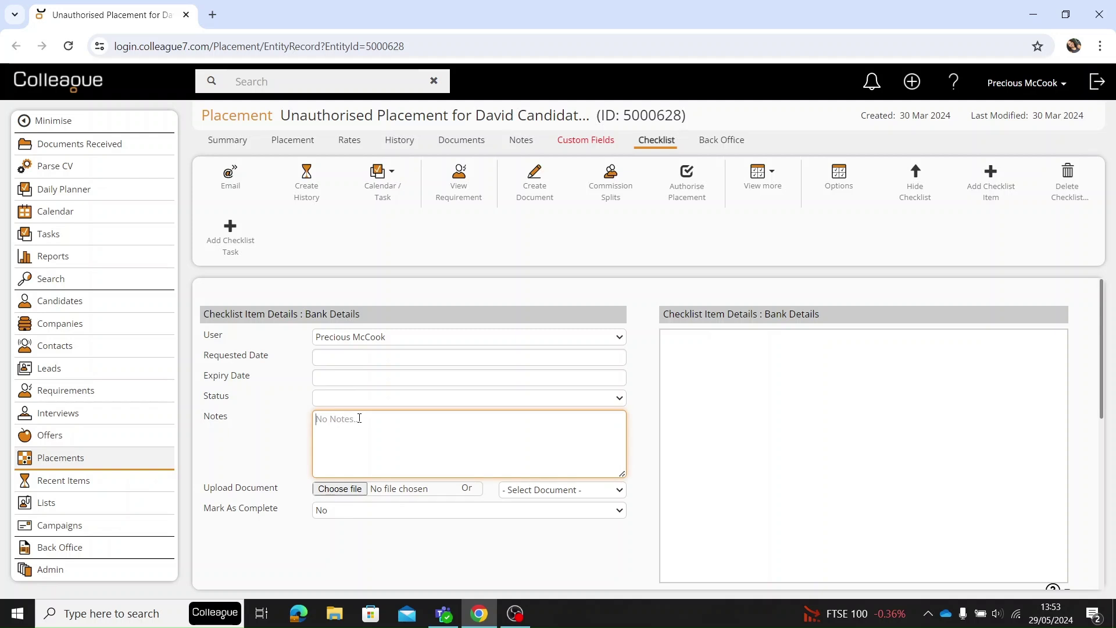
{"action": "type", "text": "get the bank details."}
{"action": "left_click", "coordinate": [364, 363]}
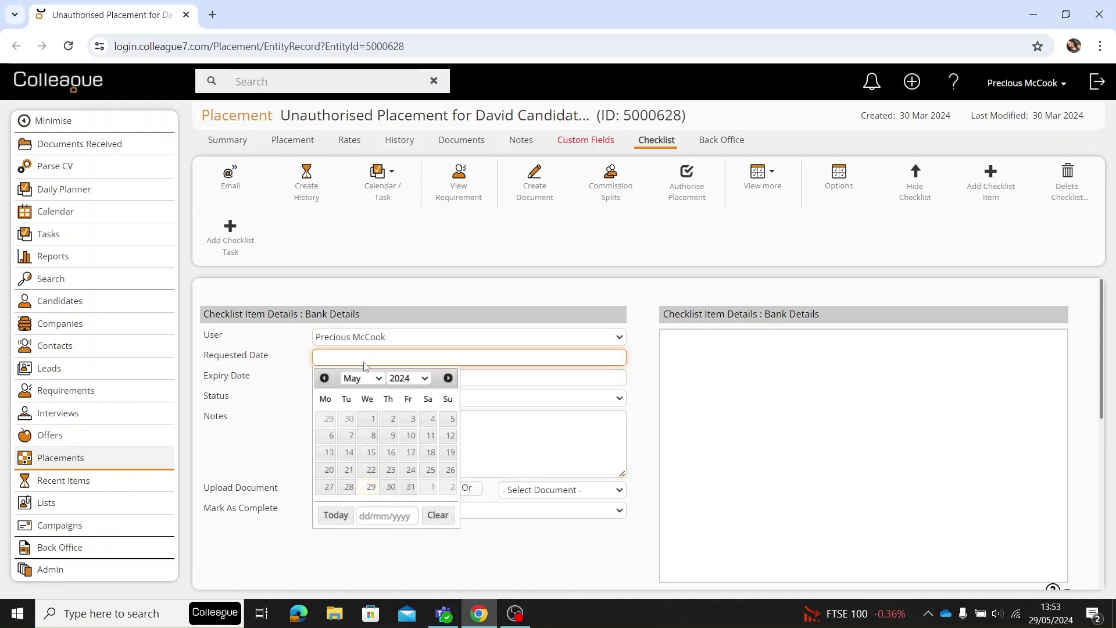
{"action": "left_click", "coordinate": [390, 487]}
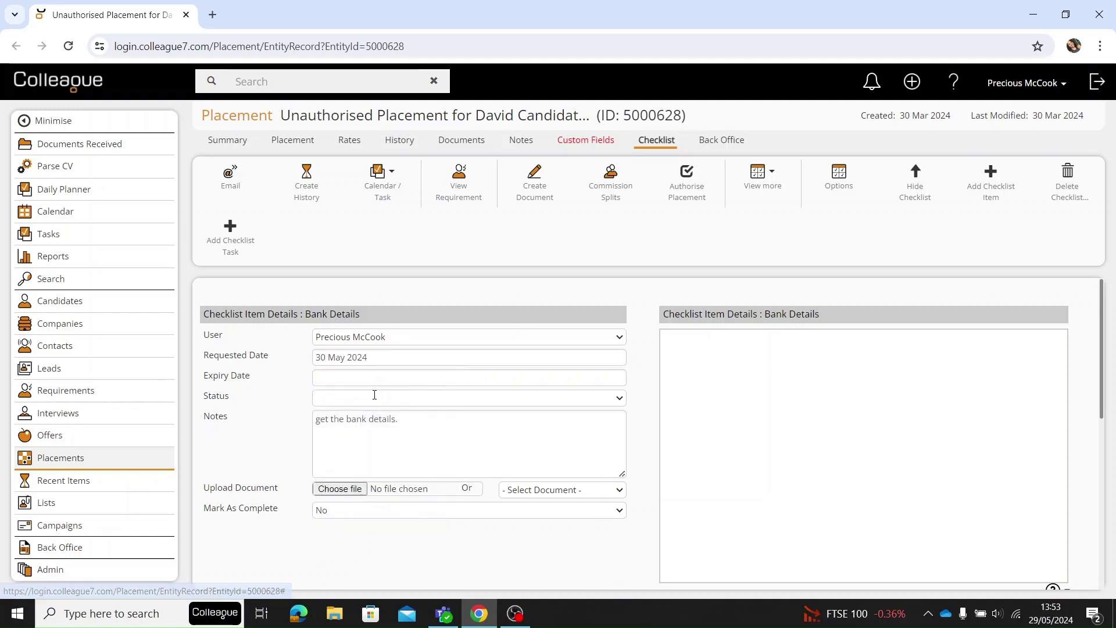
Step: Set the Bank Details item's expiry date to 31 May 2024 and its status to Received
{"action": "left_click", "coordinate": [337, 381]}
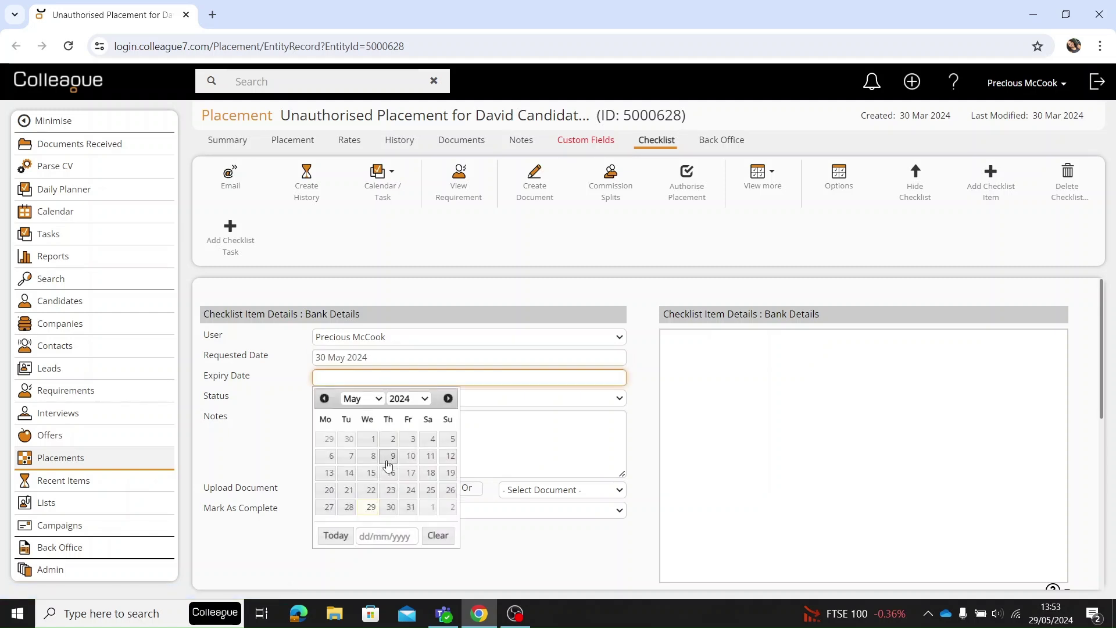
{"action": "left_click", "coordinate": [409, 507]}
{"action": "left_click", "coordinate": [343, 399]}
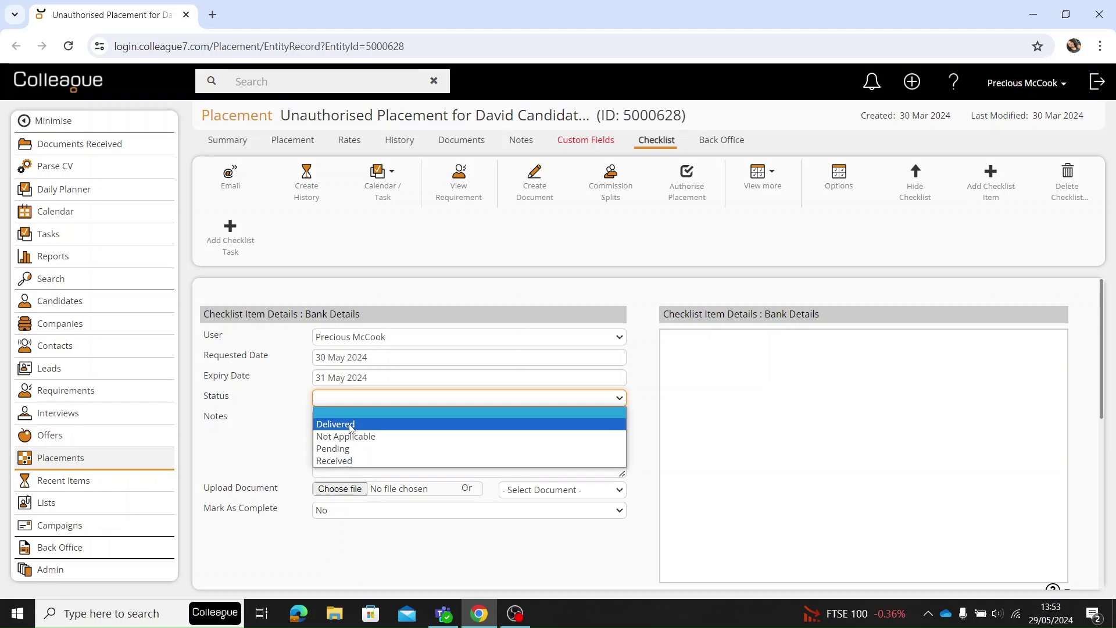
{"action": "left_click", "coordinate": [351, 462]}
{"action": "scroll", "coordinate": [366, 430], "scroll_direction": "down", "scroll_amount": 1}
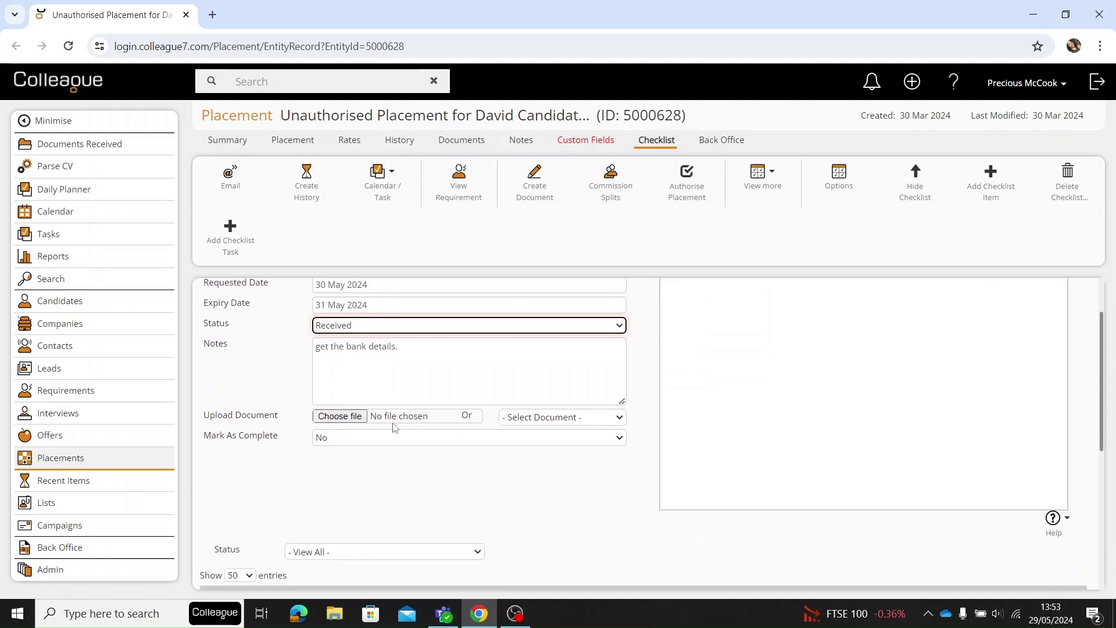
Step: View the file upload dialog and the list of existing documents for Bank Details without choosing any document
{"action": "left_click", "coordinate": [339, 417]}
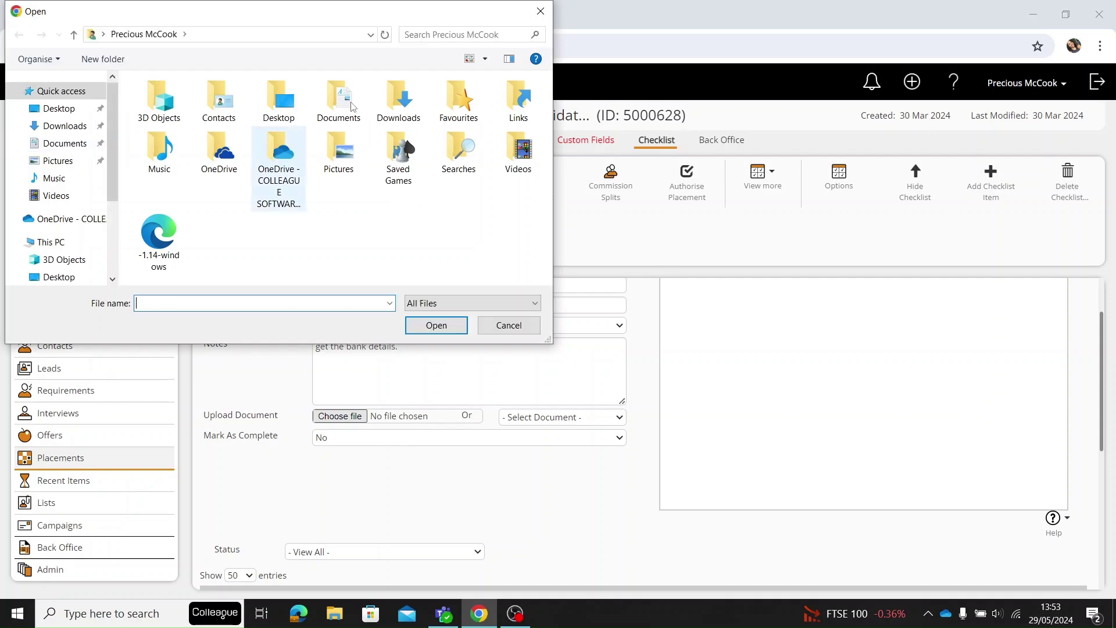
{"action": "left_click", "coordinate": [537, 13]}
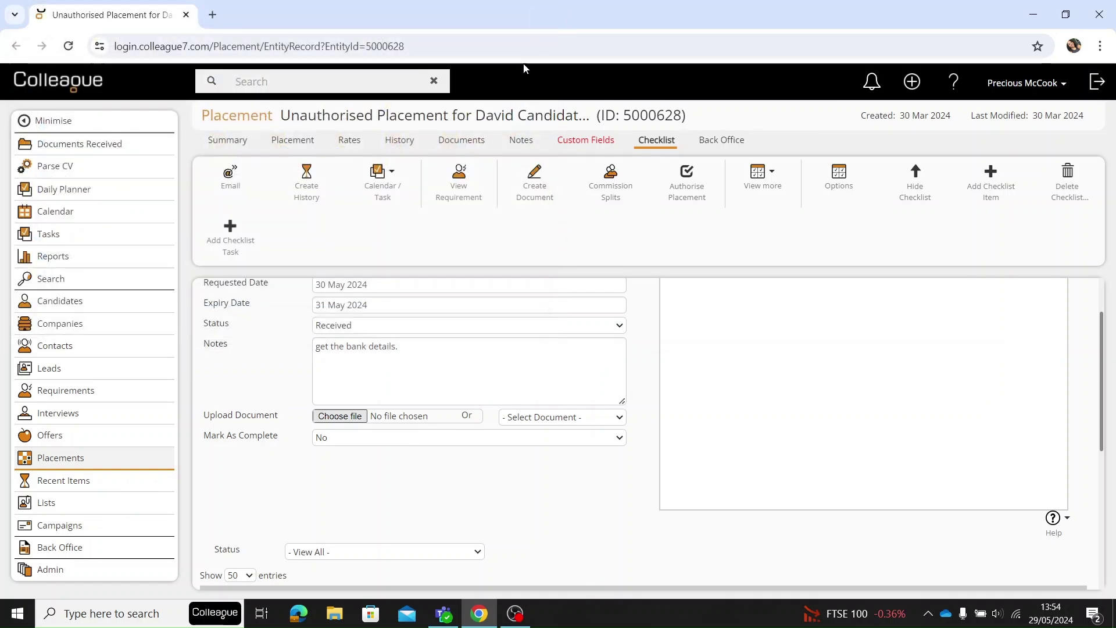
{"action": "left_click", "coordinate": [560, 416]}
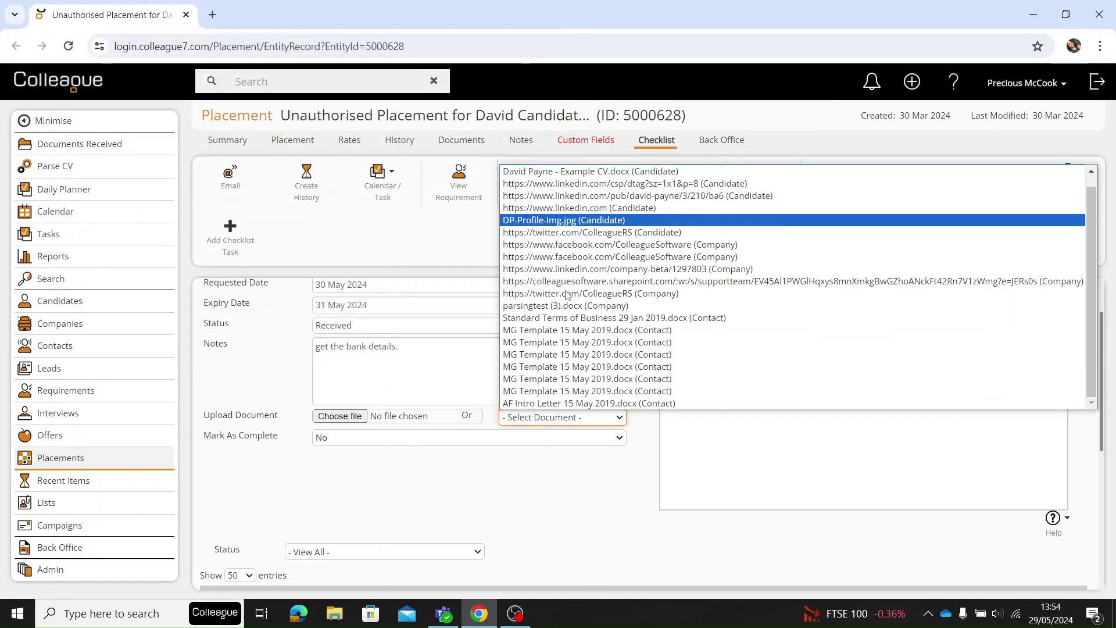
{"action": "key", "text": "Escape"}
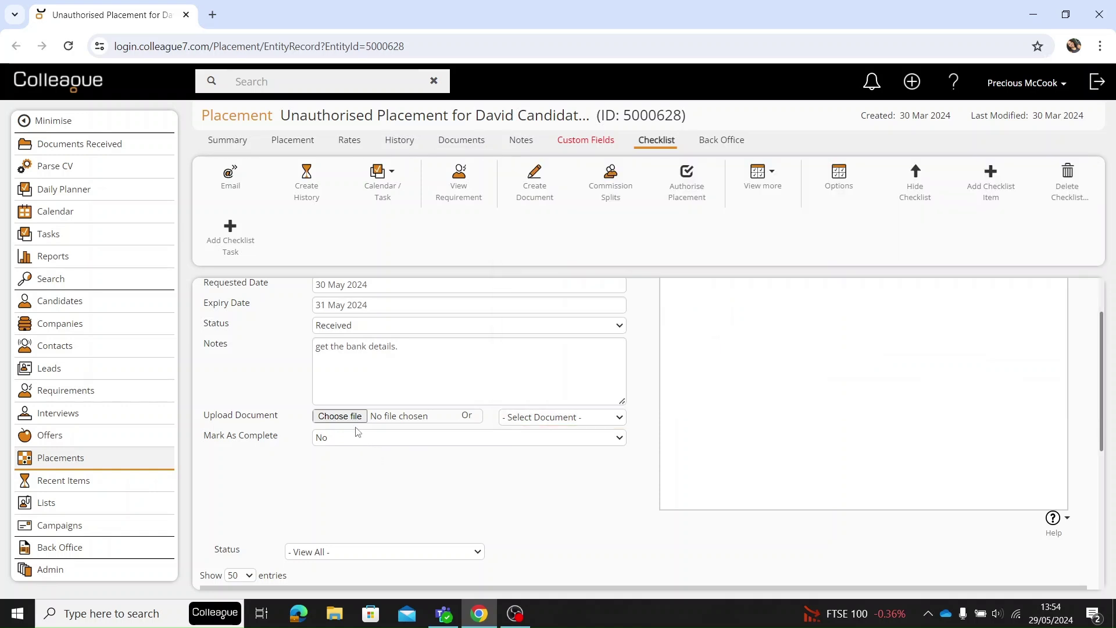
Step: Try setting Mark As Complete to Yes for Bank Details, and return it to No
{"action": "left_click", "coordinate": [357, 442]}
{"action": "left_click", "coordinate": [352, 464]}
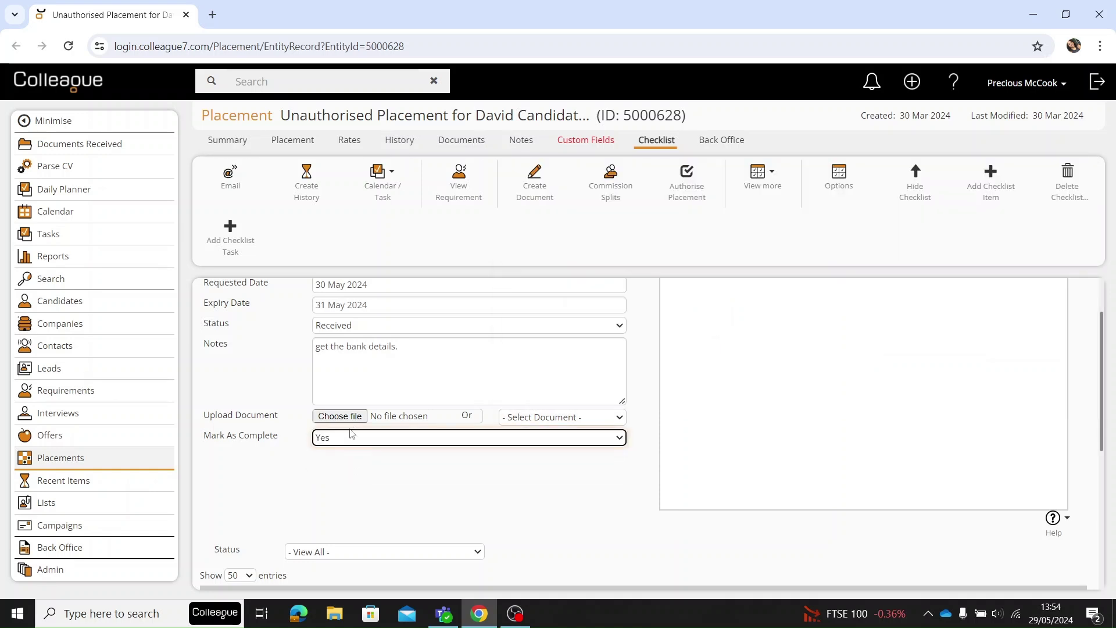
{"action": "left_click", "coordinate": [350, 437]}
{"action": "left_click", "coordinate": [346, 451]}
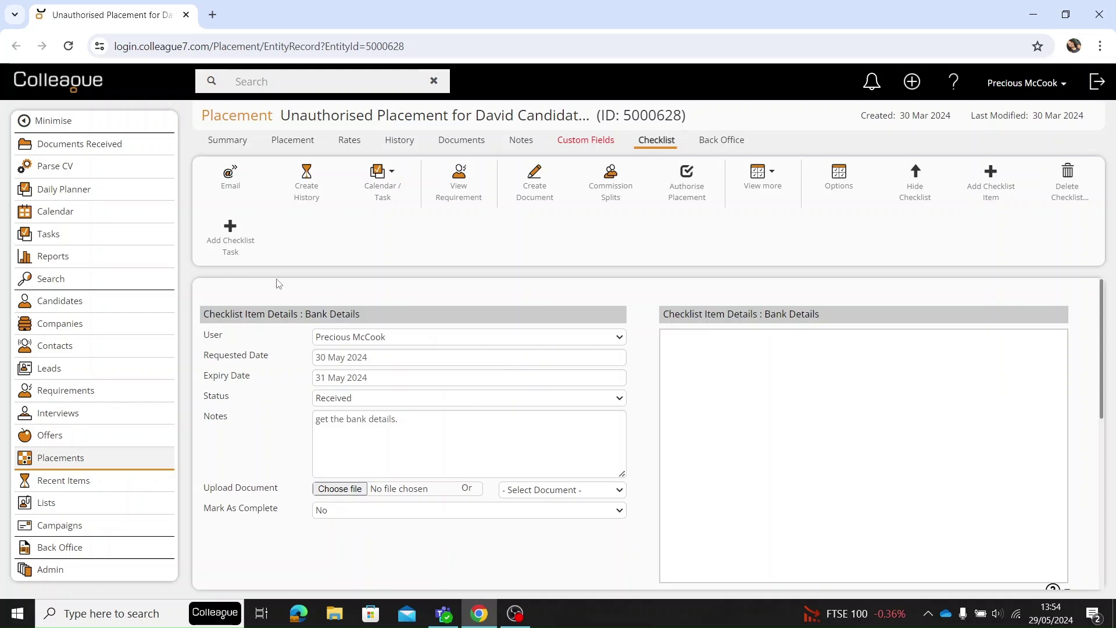
Step: Create and save a checklist task for Bank Details with the default user, subject, dates, priority and reminder, leaving the additional text blank
{"action": "left_click", "coordinate": [239, 238]}
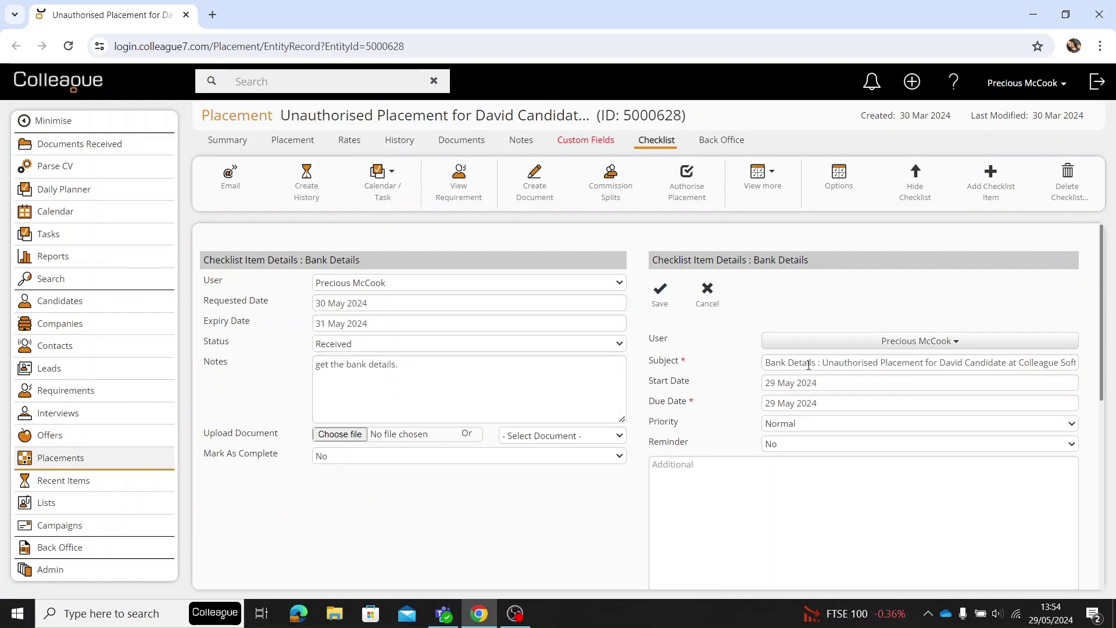
{"action": "scroll", "coordinate": [919, 372], "scroll_direction": "down", "scroll_amount": 3}
{"action": "scroll", "coordinate": [895, 406], "scroll_direction": "up", "scroll_amount": 3}
{"action": "scroll", "coordinate": [846, 386], "scroll_direction": "down", "scroll_amount": 3}
{"action": "scroll", "coordinate": [837, 430], "scroll_direction": "up", "scroll_amount": 3}
{"action": "left_click", "coordinate": [825, 345]}
{"action": "left_click", "coordinate": [825, 345]}
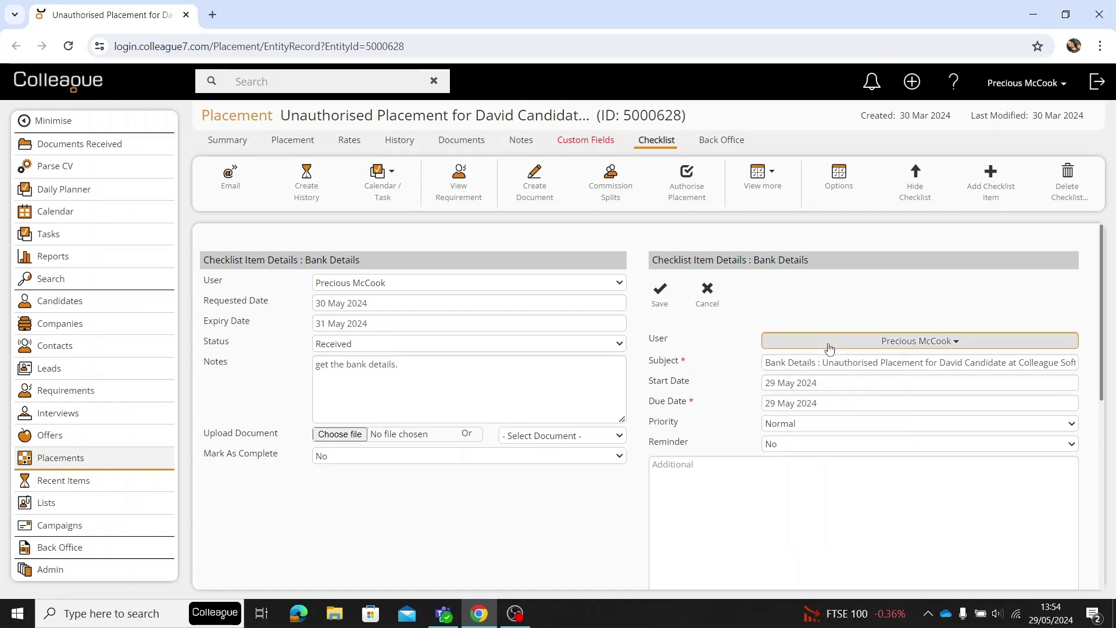
{"action": "left_click", "coordinate": [789, 497]}
{"action": "type", "text": "dhwidhid"}
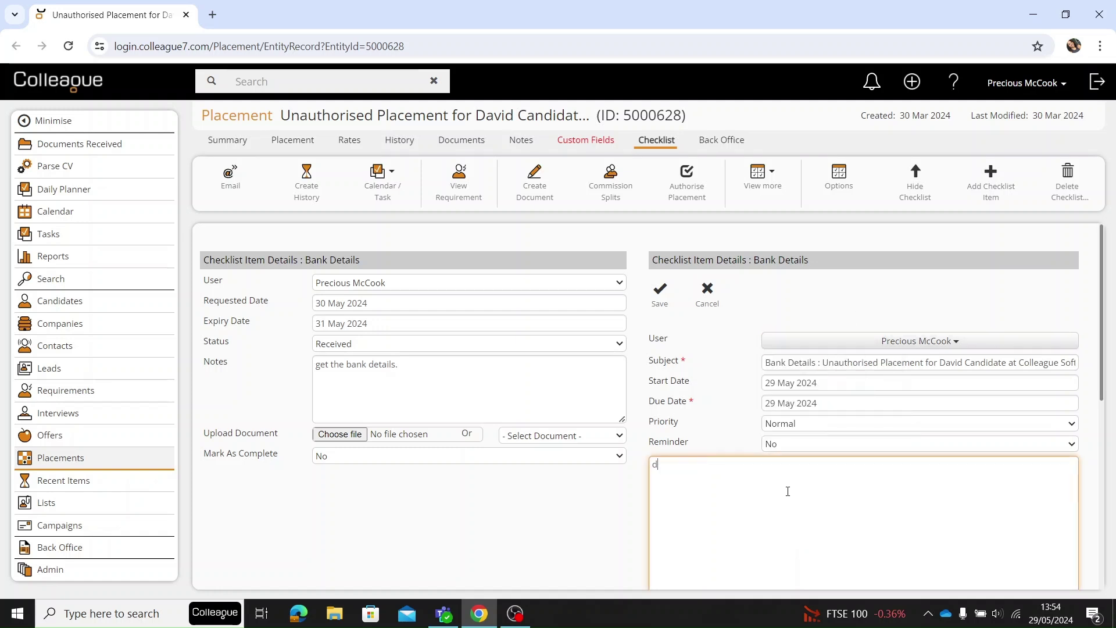
{"action": "key", "text": "BackSpace"}
{"action": "key", "text": "BackSpace"}
{"action": "key", "text": "BackSpace"}
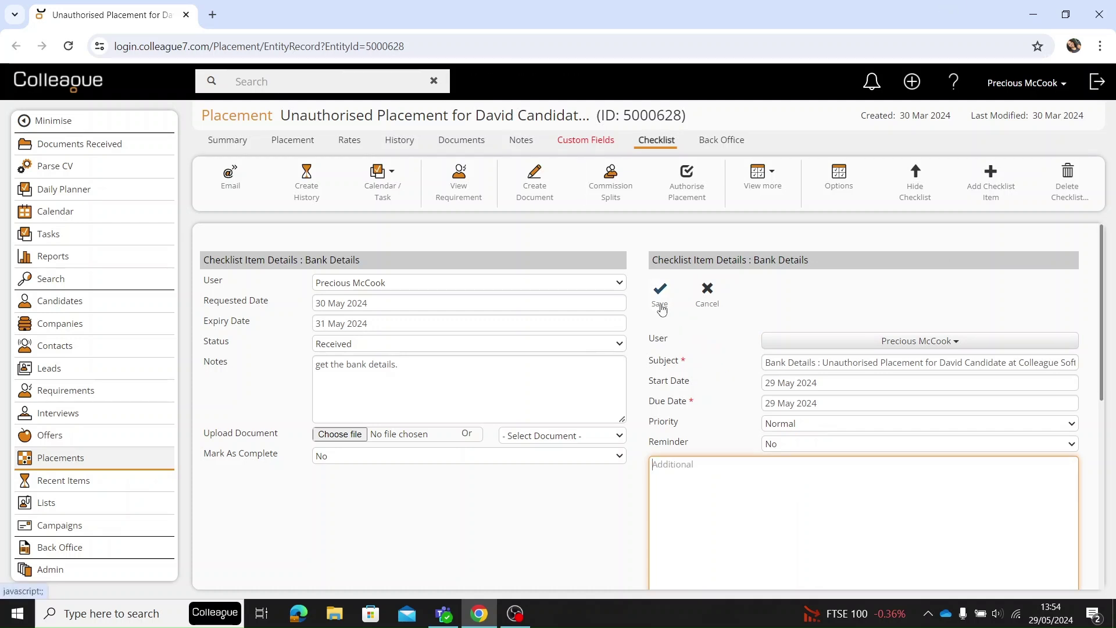
{"action": "left_click", "coordinate": [660, 293]}
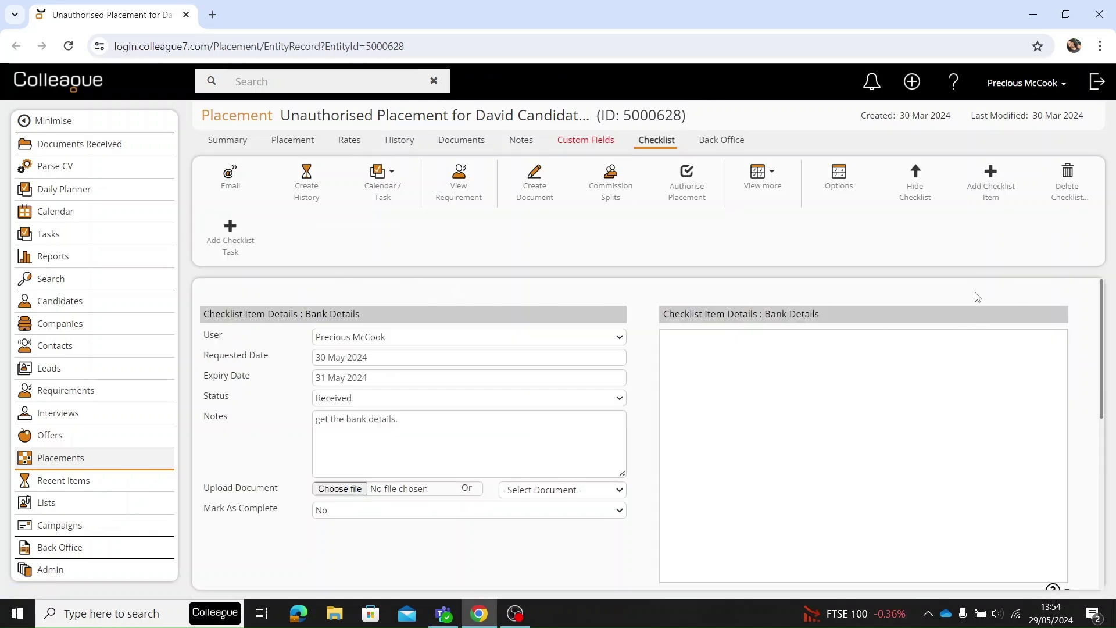
Step: Request deletion of the Bank Details checklist item, cancel it, and deselect Bank Details in the checklist
{"action": "left_click", "coordinate": [1072, 196]}
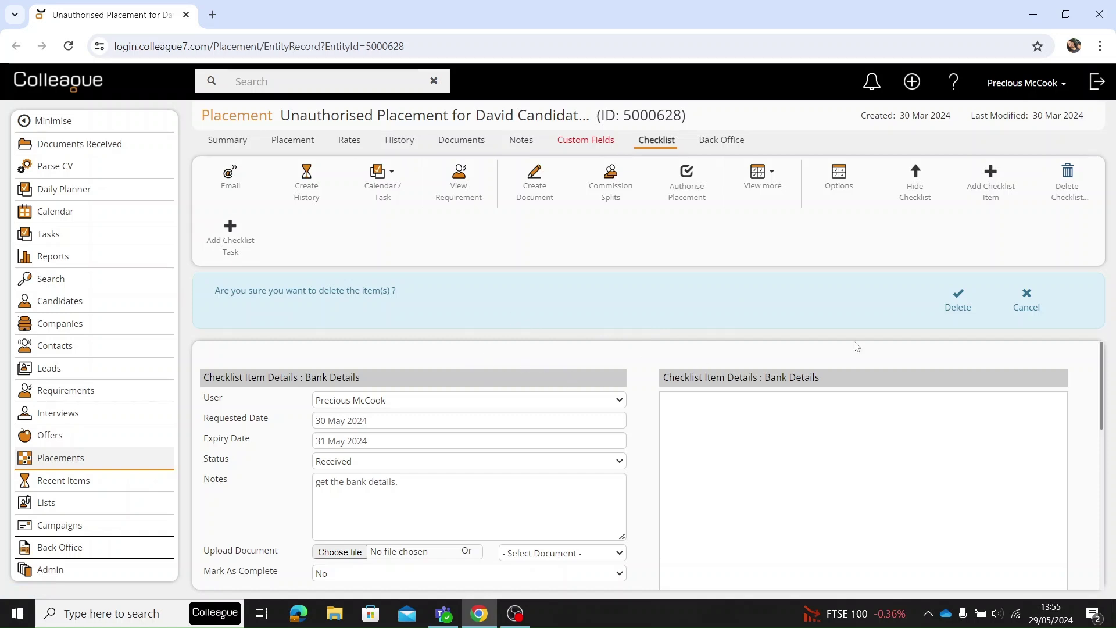
{"action": "left_click", "coordinate": [1023, 302]}
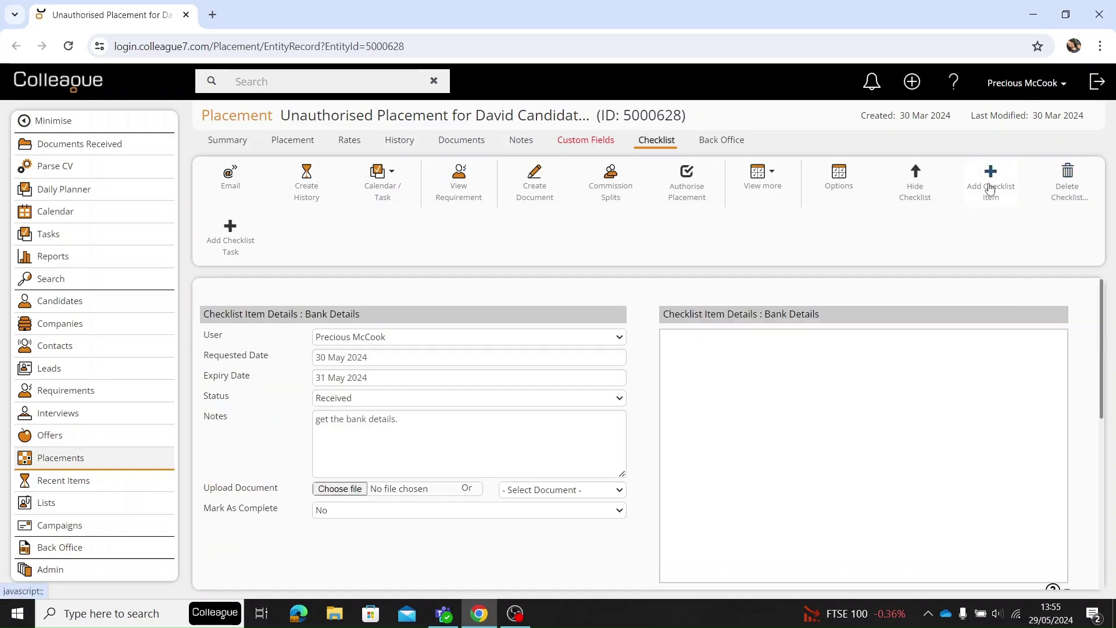
{"action": "scroll", "coordinate": [343, 357], "scroll_direction": "down", "scroll_amount": 5}
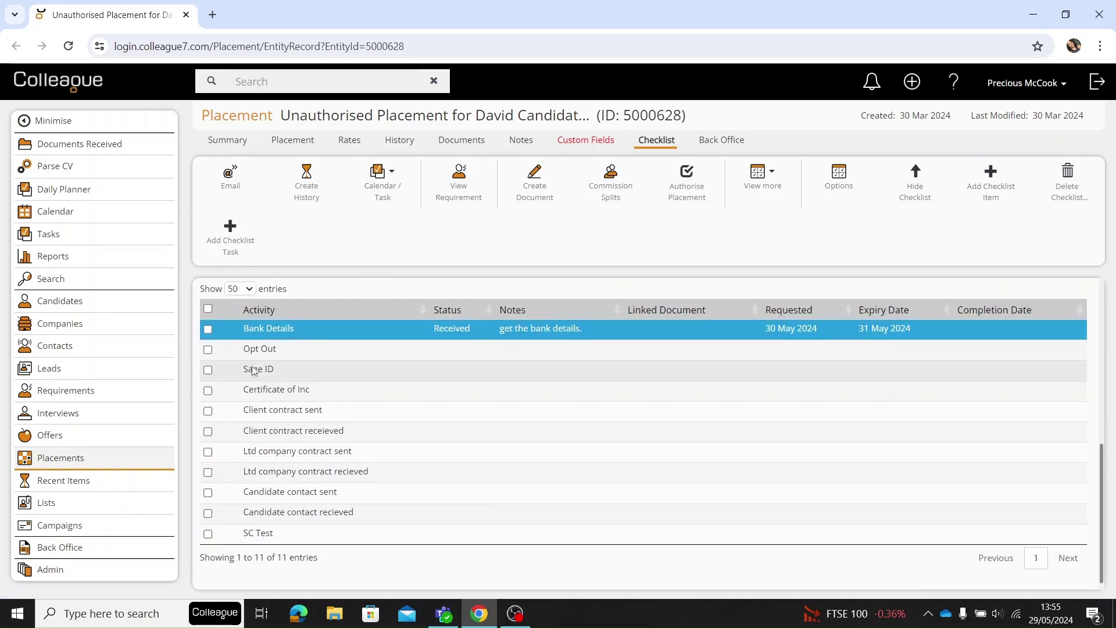
{"action": "scroll", "coordinate": [244, 388], "scroll_direction": "up", "scroll_amount": 1}
{"action": "left_click", "coordinate": [244, 390]}
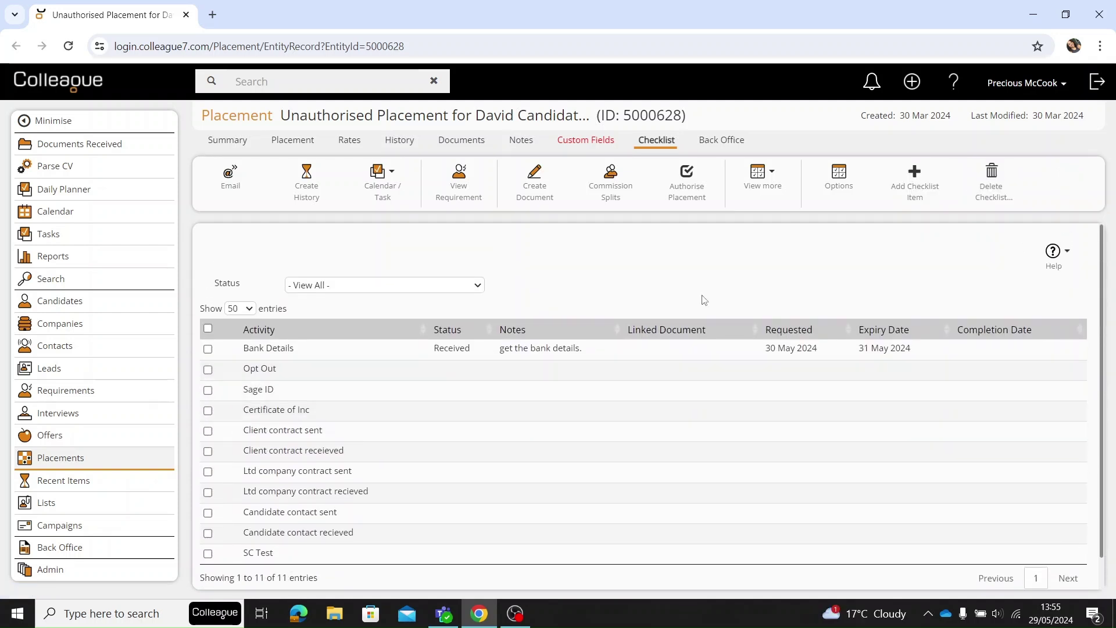
Step: Add the Candidate Contract - Carry over data item to the placement's checklist
{"action": "left_click", "coordinate": [928, 197]}
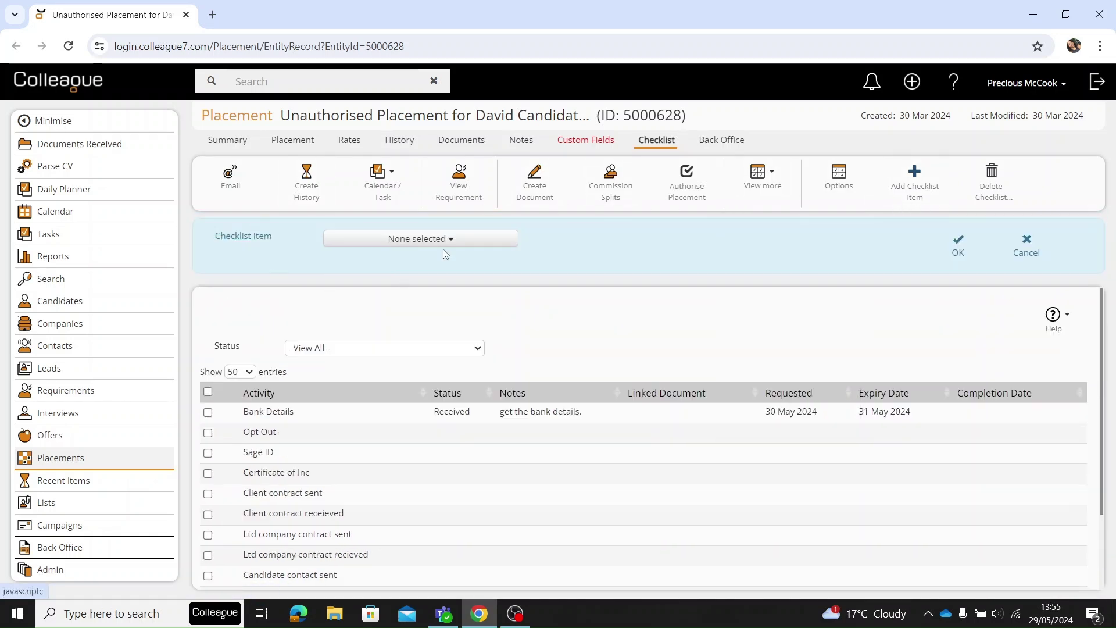
{"action": "left_click", "coordinate": [449, 243]}
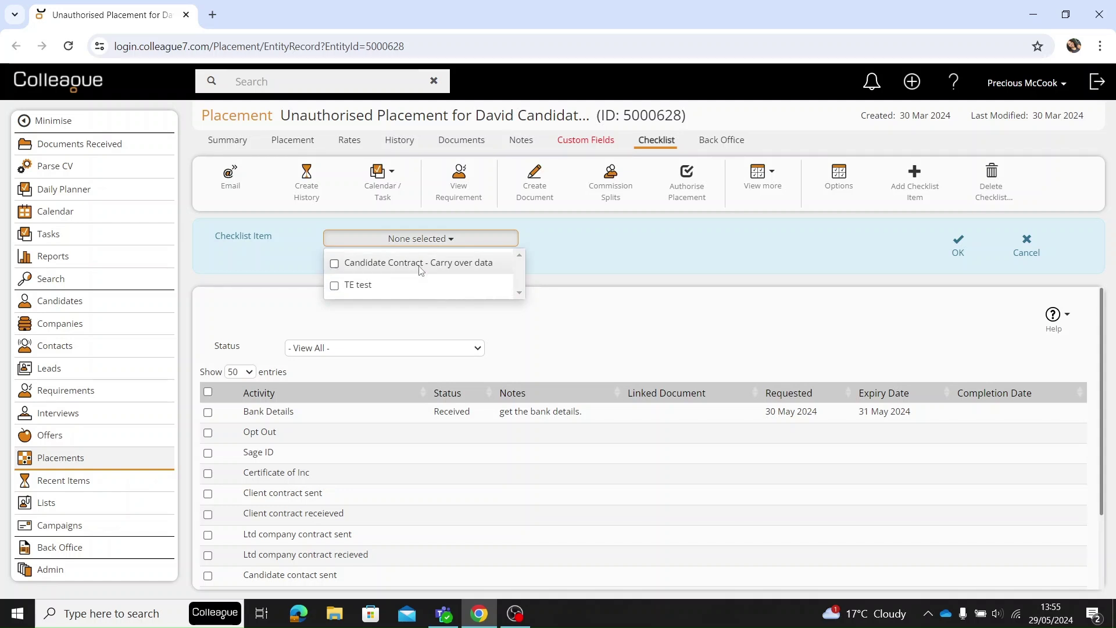
{"action": "left_click", "coordinate": [398, 267]}
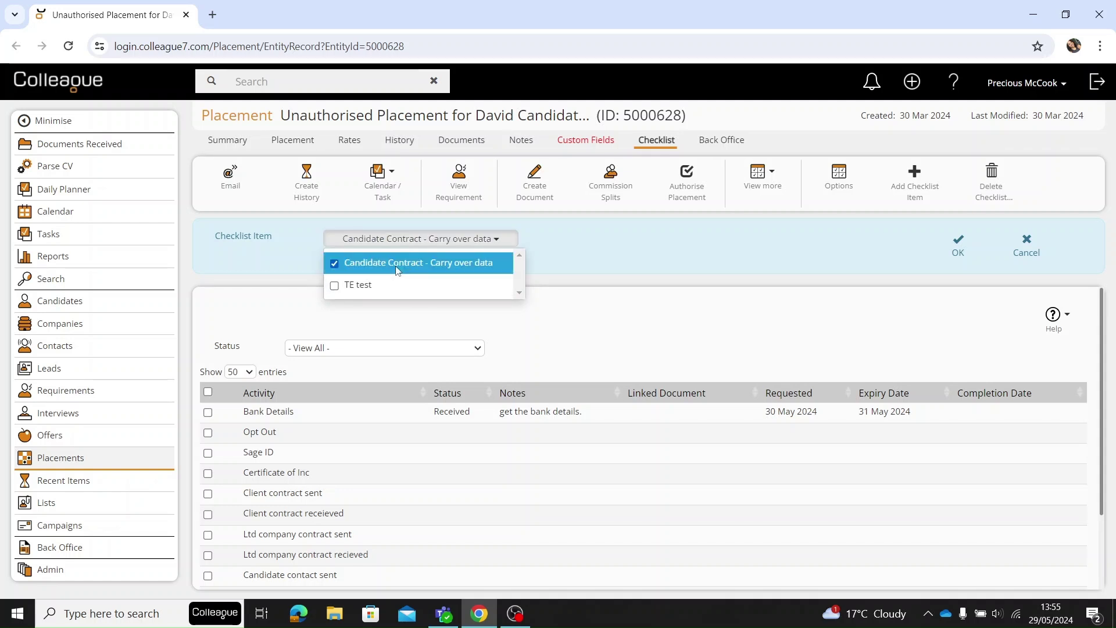
{"action": "left_click", "coordinate": [956, 246]}
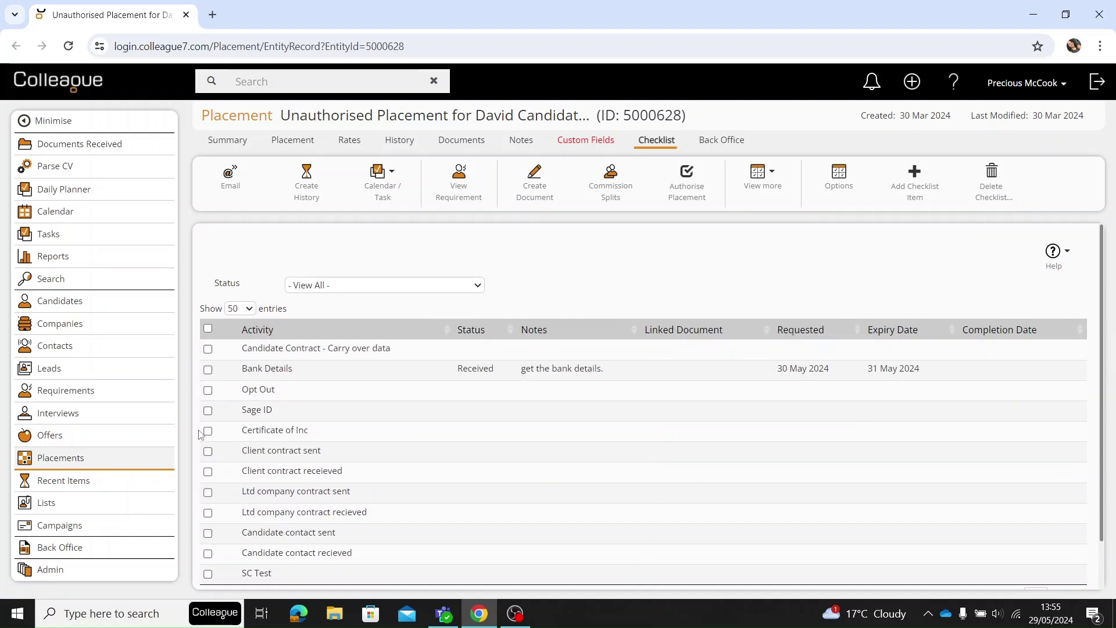
Step: Mark the Candidate Contract - Carry over data, Bank Details and Opt Out checklist items as complete
{"action": "scroll", "coordinate": [354, 312], "scroll_direction": "down", "scroll_amount": 1}
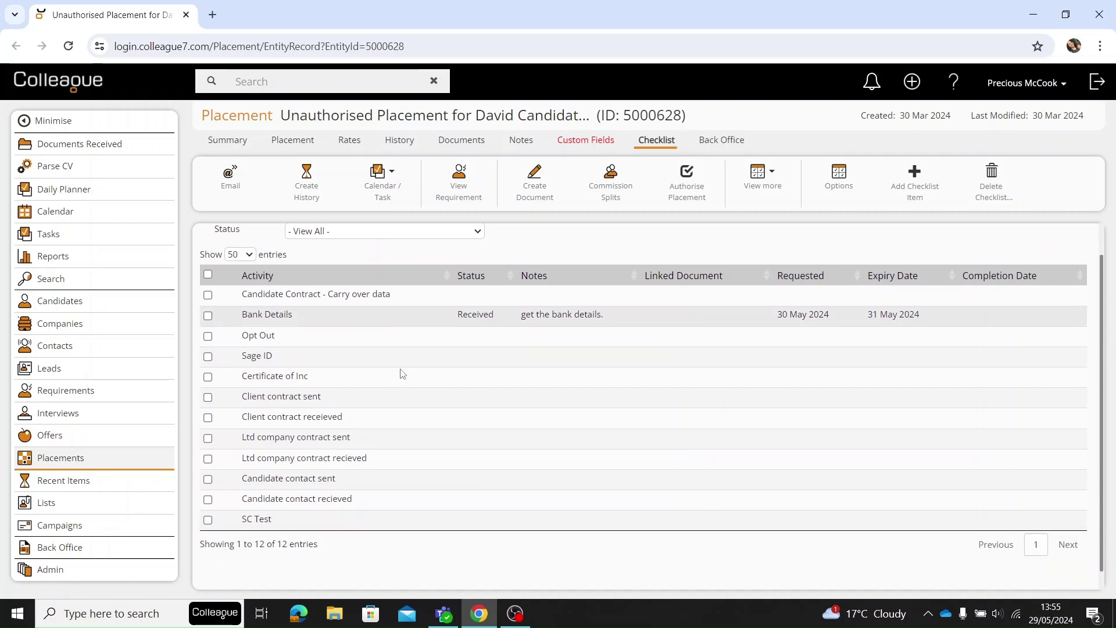
{"action": "left_click", "coordinate": [208, 295]}
{"action": "left_click", "coordinate": [207, 316]}
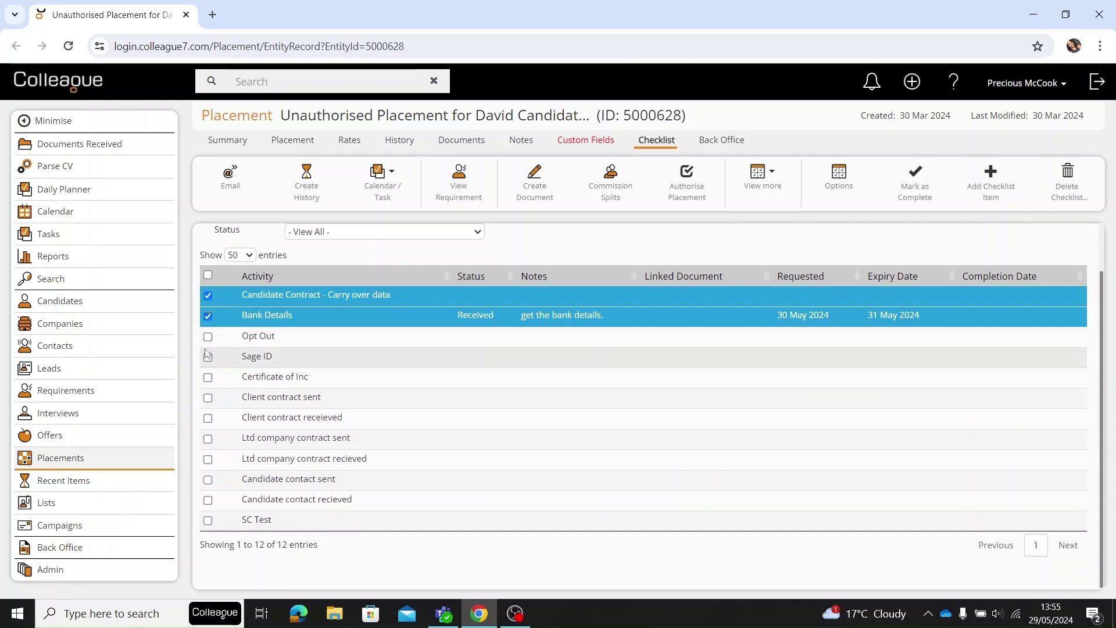
{"action": "left_click", "coordinate": [207, 337]}
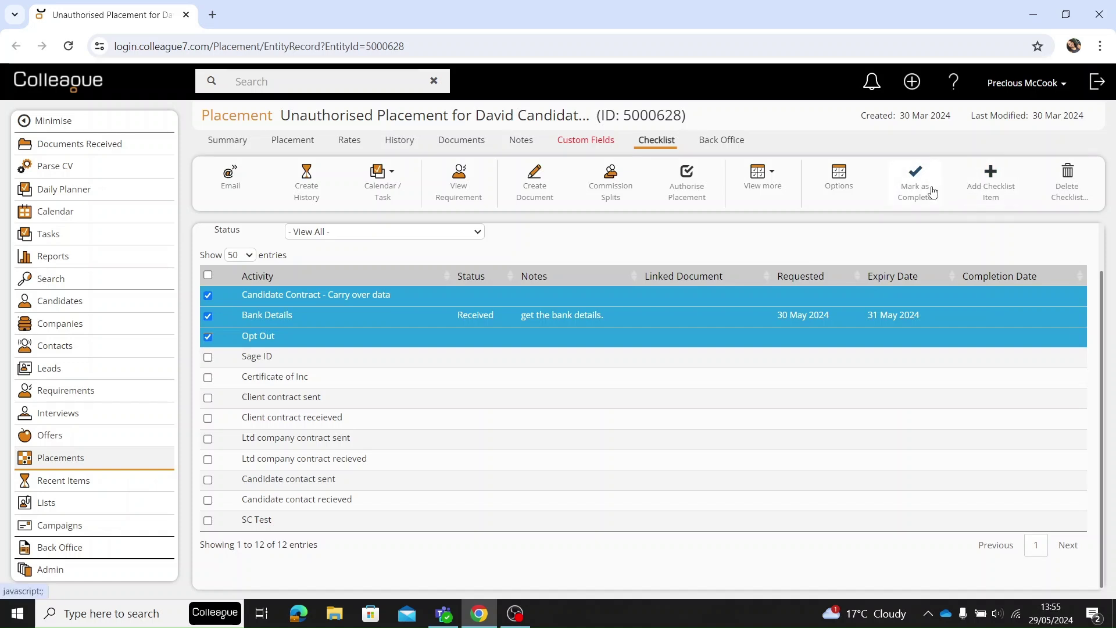
{"action": "left_click", "coordinate": [913, 190]}
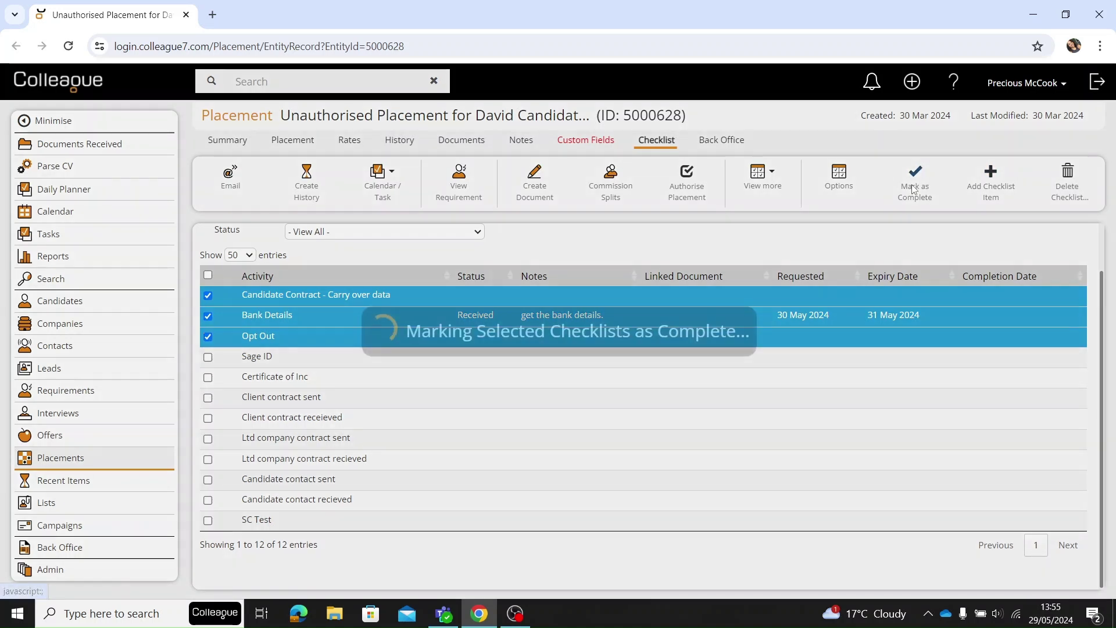